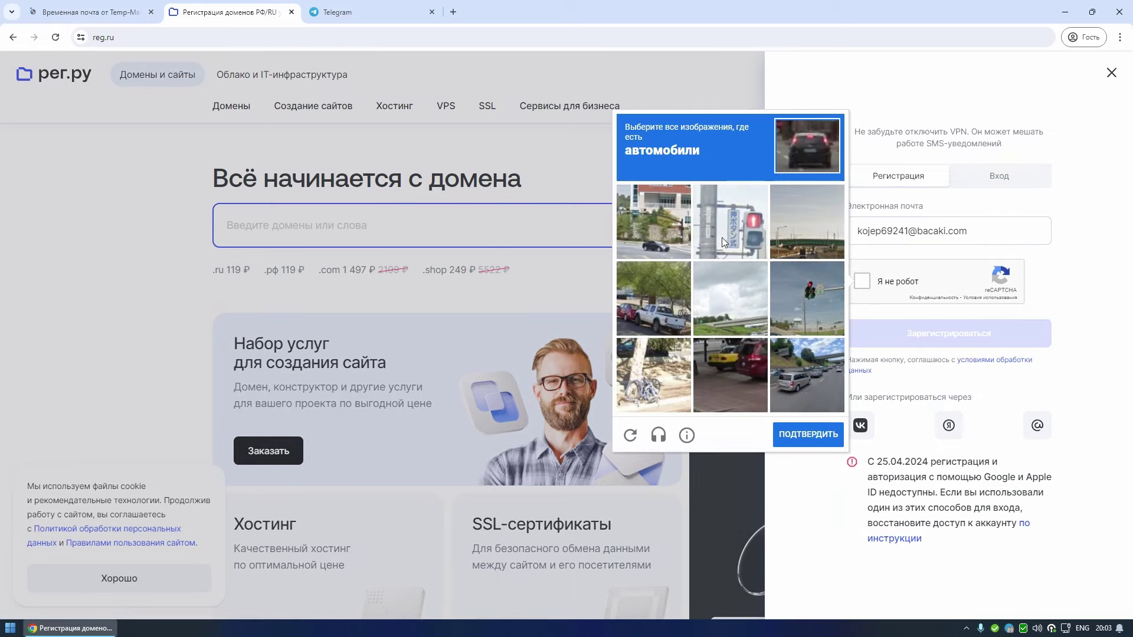
# - Pass the reCAPTCHA image check by picking a car image
pyautogui.click(653, 222)
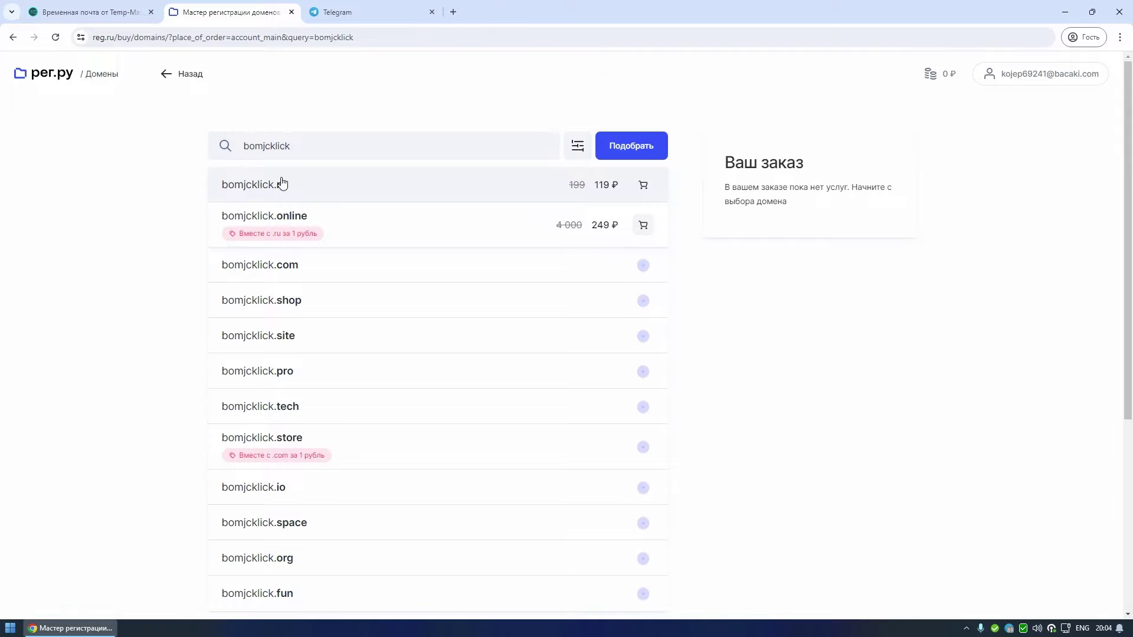
# - Add bomjcklick.ru to the order and switch its hosting to the Эконом Host-A tariff
pyautogui.click(643, 187)
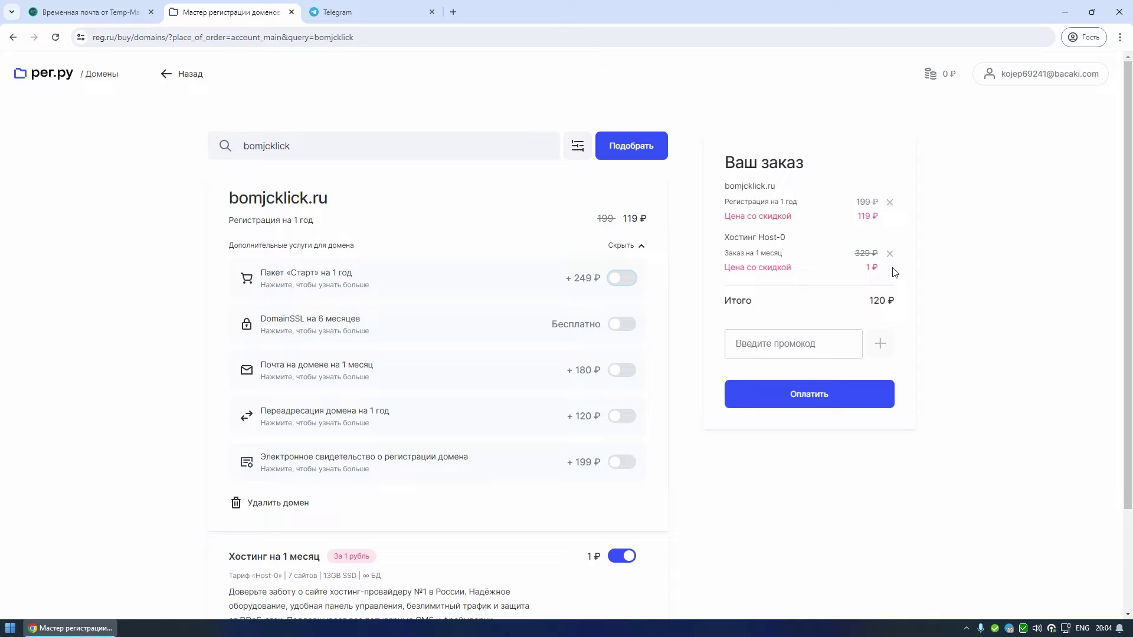
pyautogui.scroll(-2, 895, 272)
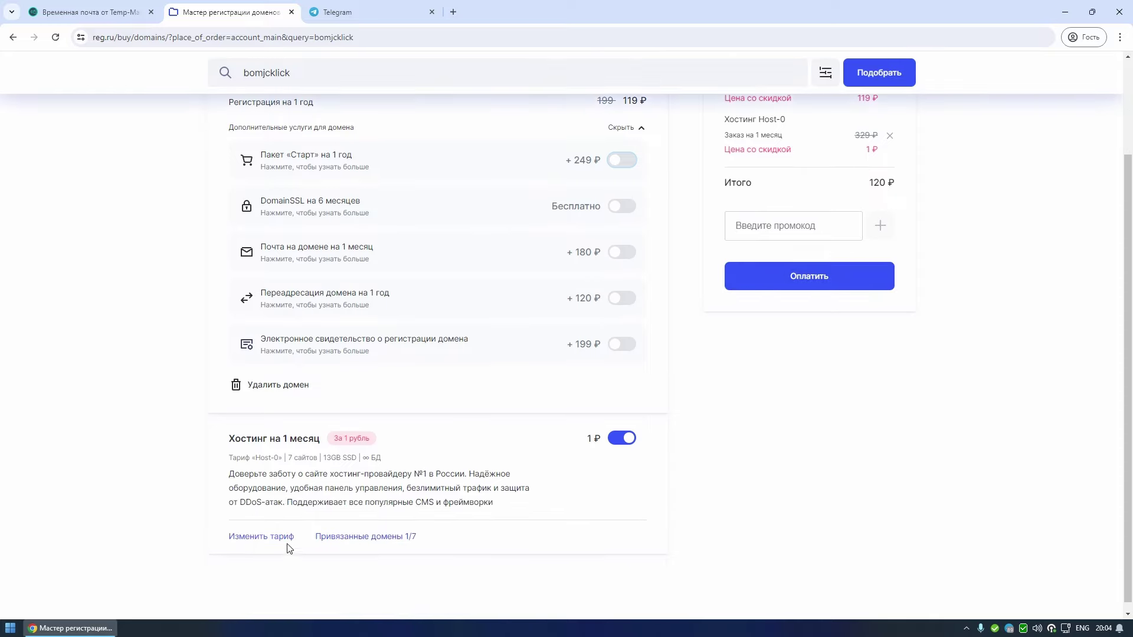
pyautogui.click(266, 537)
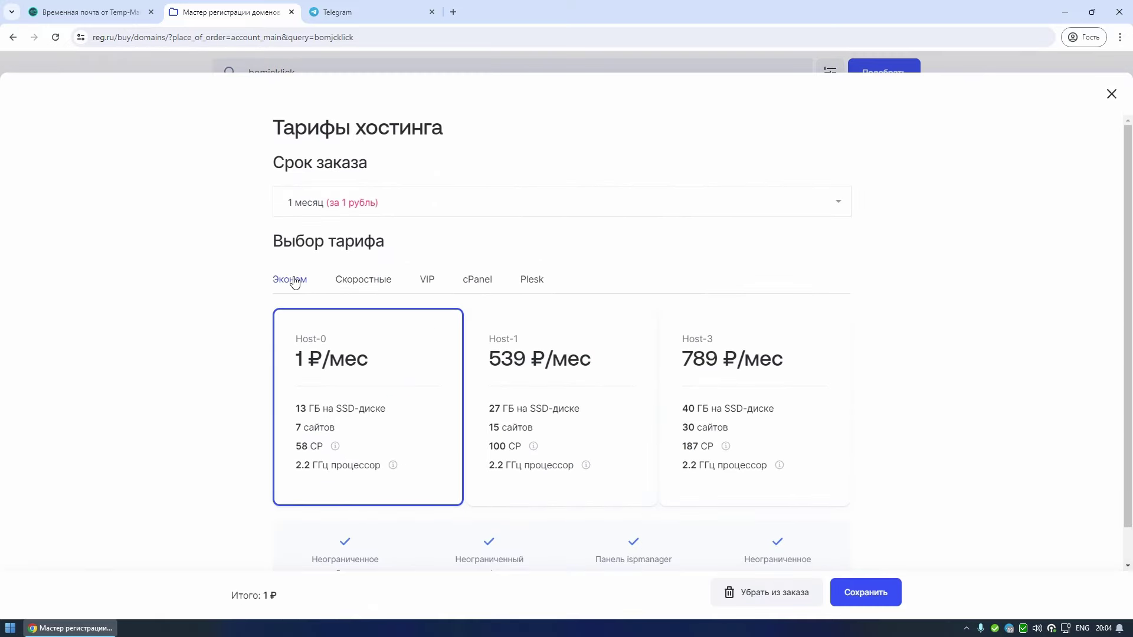
pyautogui.click(294, 281)
pyautogui.click(526, 345)
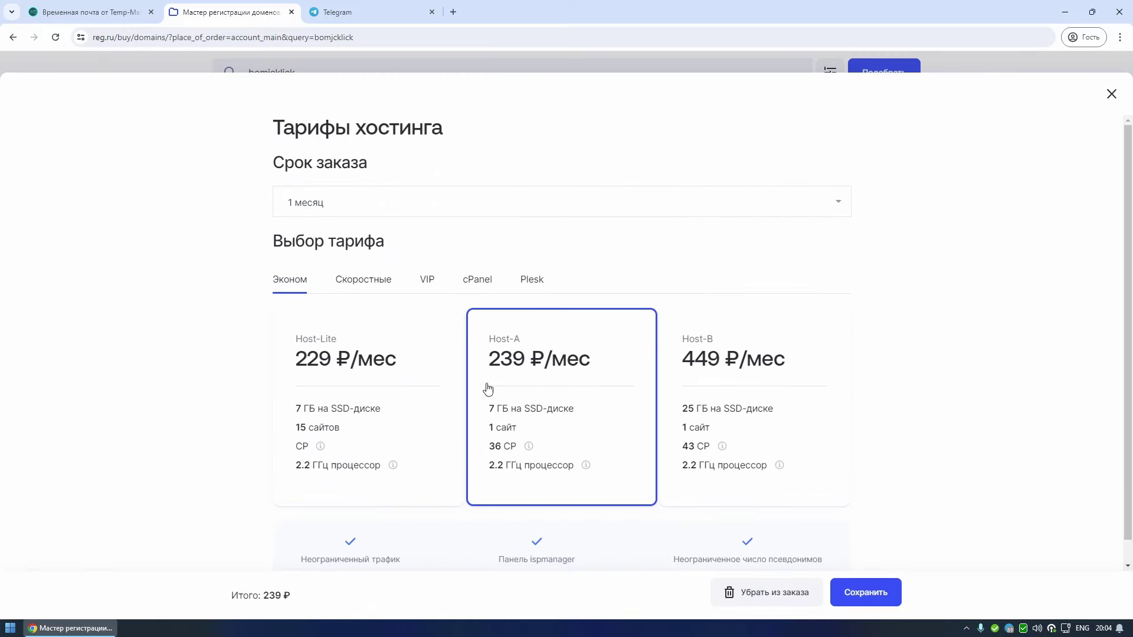
pyautogui.scroll(-1, 543, 407)
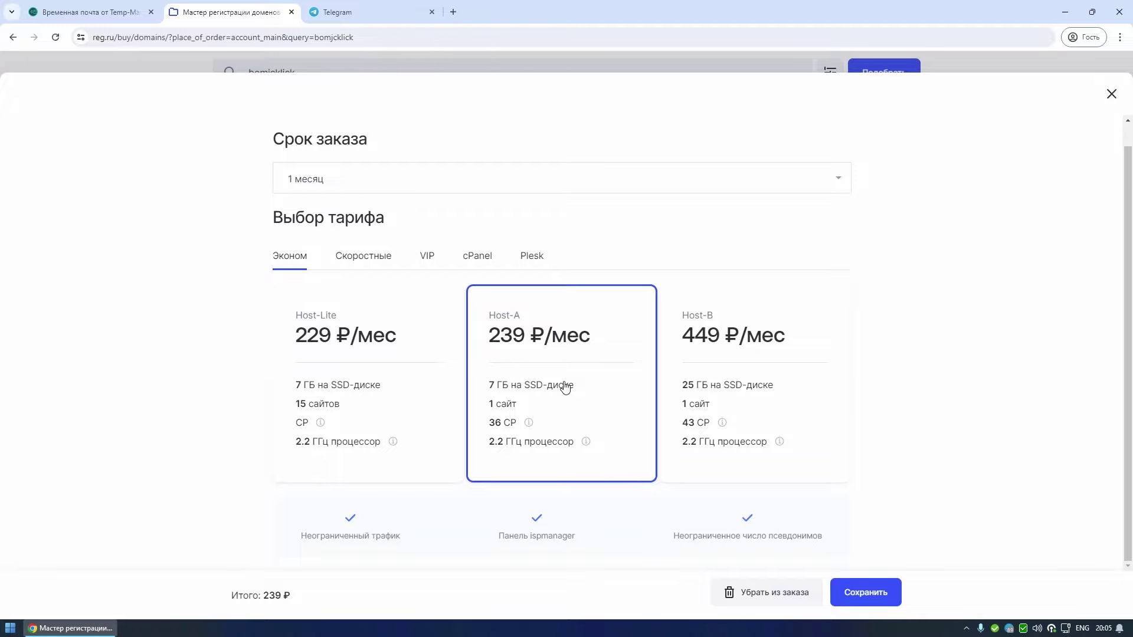
pyautogui.click(871, 593)
# - Proceed to checkout and enter the owner's phone number
pyautogui.click(809, 393)
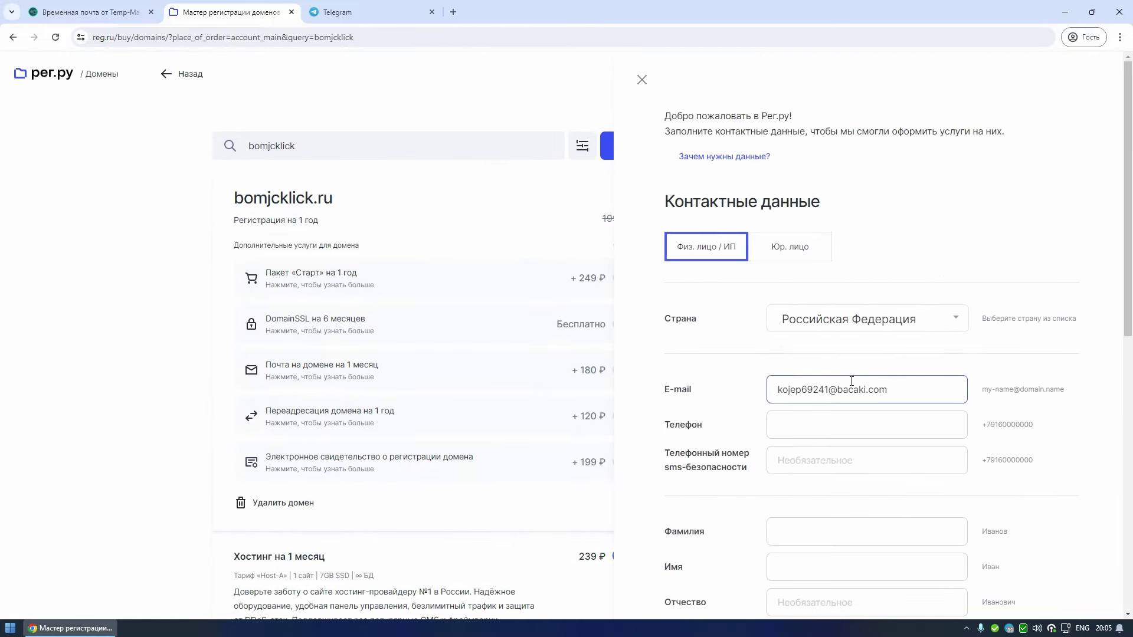
pyautogui.click(842, 425)
pyautogui.press('Tab')
pyautogui.scroll(-2, 826, 419)
# - Fill in the owner's surname, first name and patronymic in Russian
pyautogui.click(793, 410)
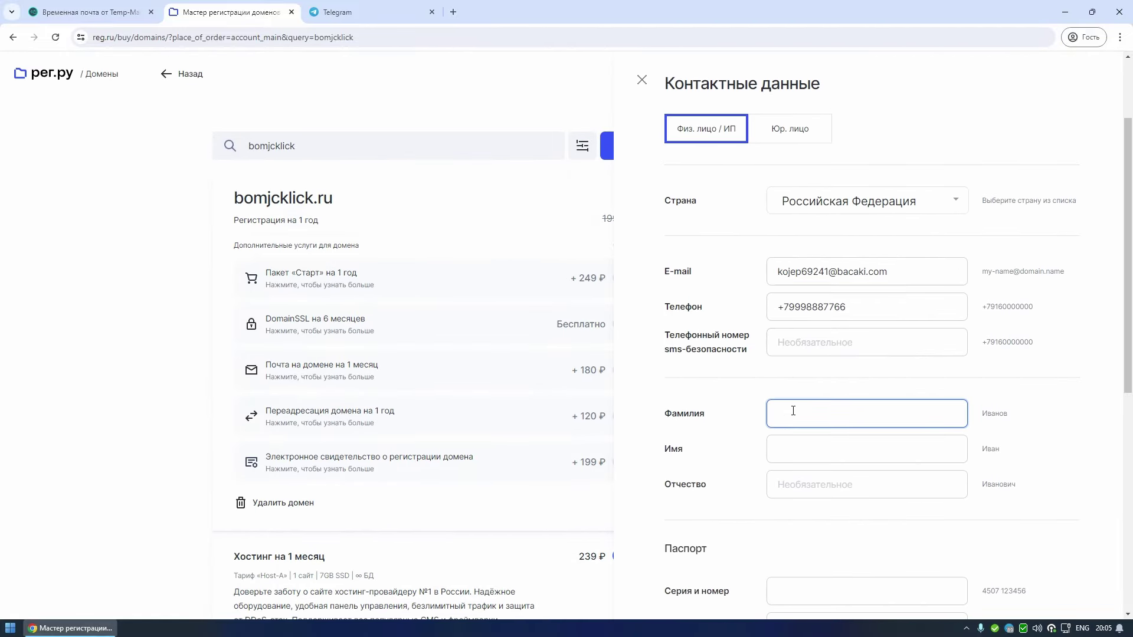
pyautogui.hotkey('alt', 'shift')
pyautogui.press('Tab')
pyautogui.press('Tab')
pyautogui.scroll(-3, 826, 413)
pyautogui.click(784, 404)
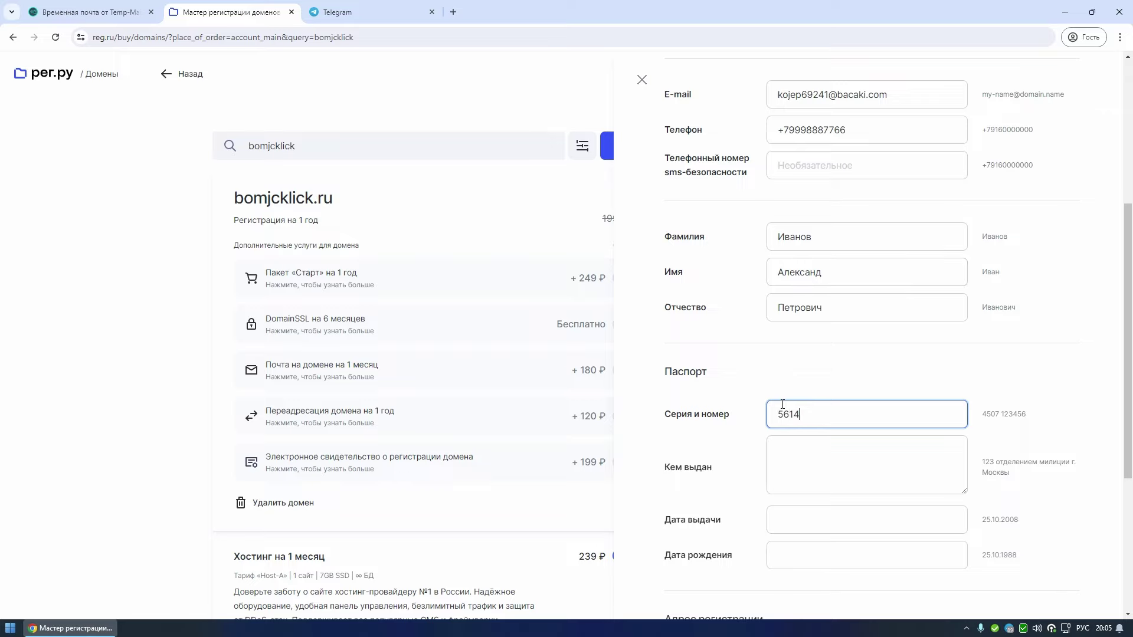
# - Enter the passport number, issuing authority, issue date and date of birth
pyautogui.press('Tab')
pyautogui.write('ОУФМС Брянс')
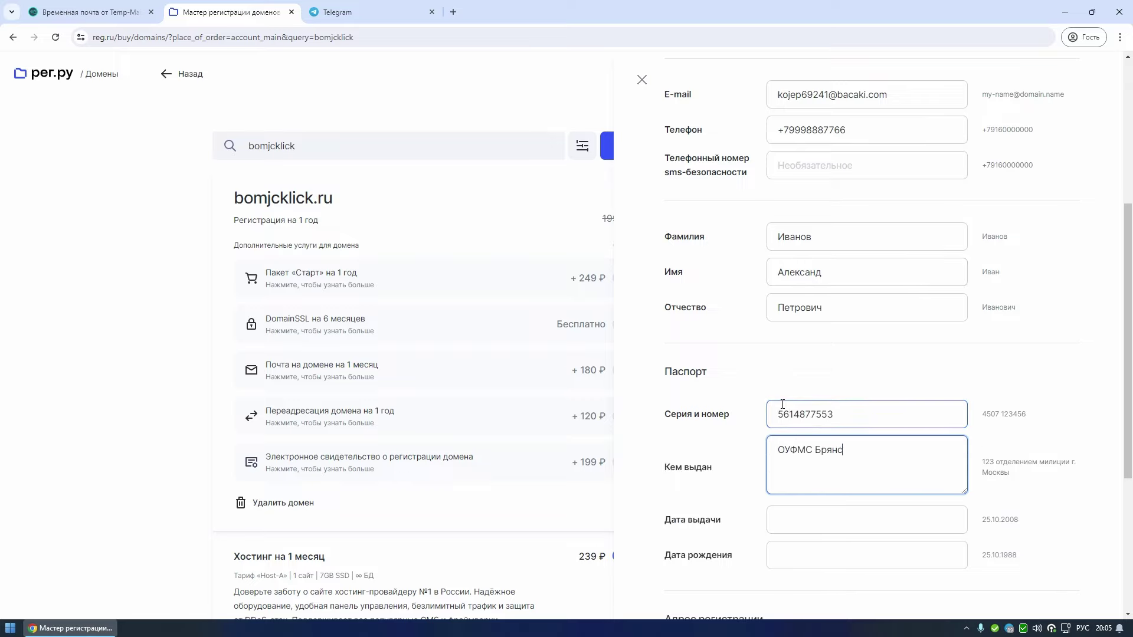
pyautogui.write('кой области')
pyautogui.scroll(-1, 827, 407)
pyautogui.click(830, 458)
pyautogui.write('10.05.')
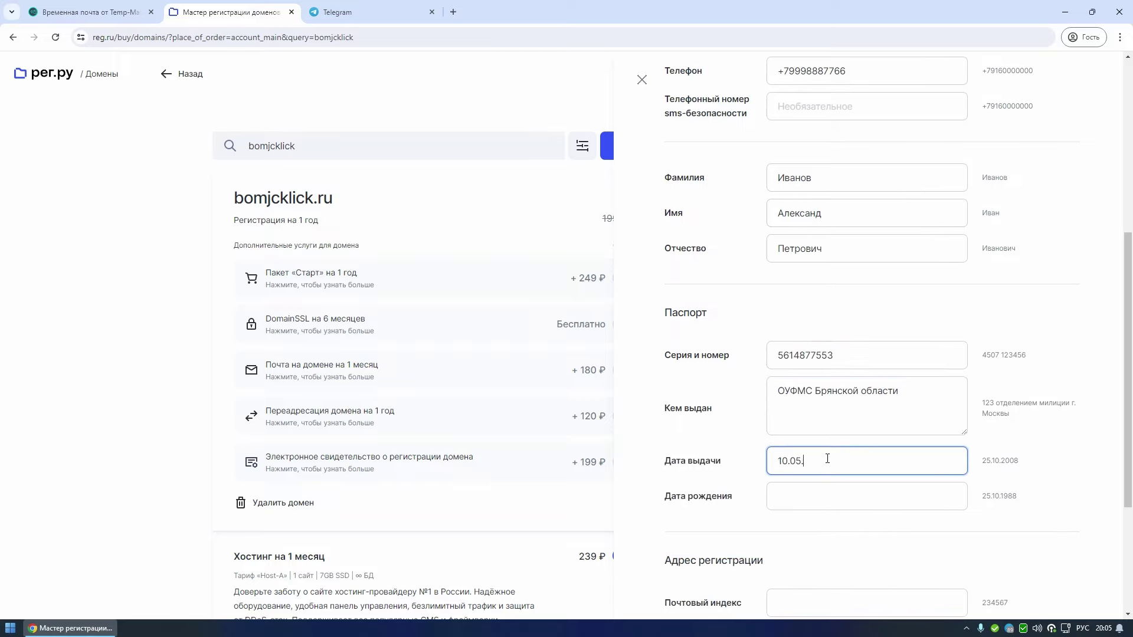
pyautogui.write('2012')
pyautogui.press('Tab')
pyautogui.write('01.01.2002')
# - Look up a street address for the registration form on 2GIS in a new tab
pyautogui.scroll(-3, 827, 458)
pyautogui.click(830, 432)
pyautogui.click(453, 12)
pyautogui.write('мвд брянск')
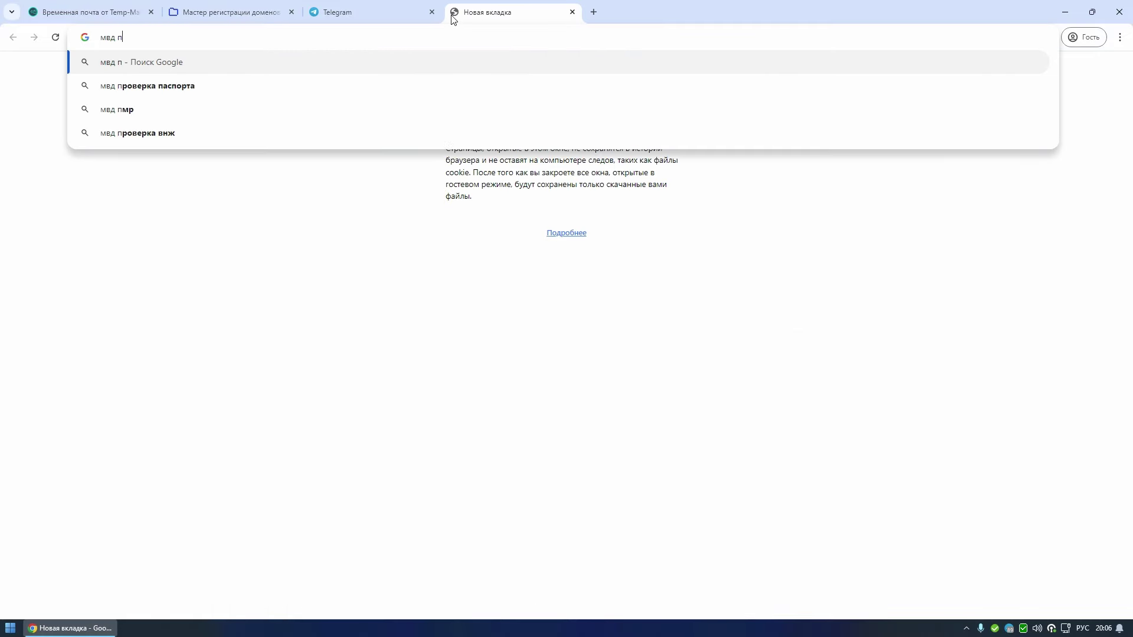
pyautogui.press('Return')
pyautogui.click(257, 562)
pyautogui.moveTo(33, 313); pyautogui.dragTo(111, 314)
pyautogui.hotkey('ctrl', 'c')
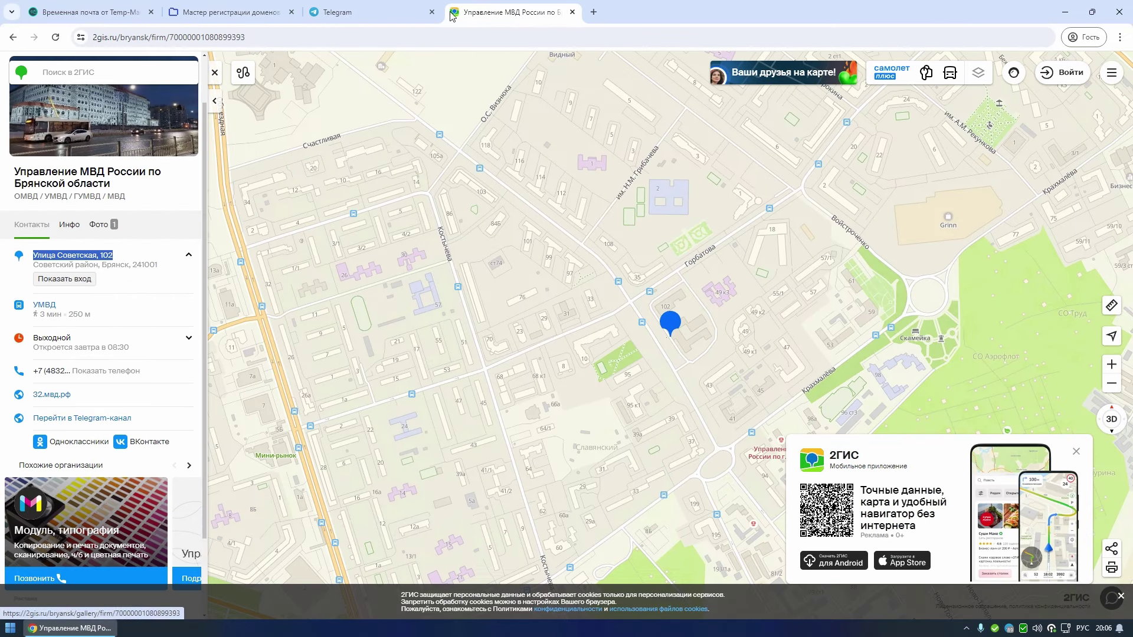
pyautogui.click(231, 12)
# - Fill in the registration address region, city, street and postal code, then continue
pyautogui.click(798, 464)
pyautogui.write('Брянская область')
pyautogui.press('Tab')
pyautogui.write('Брянск')
pyautogui.press('Tab')
pyautogui.hotkey('ctrl', 'v')
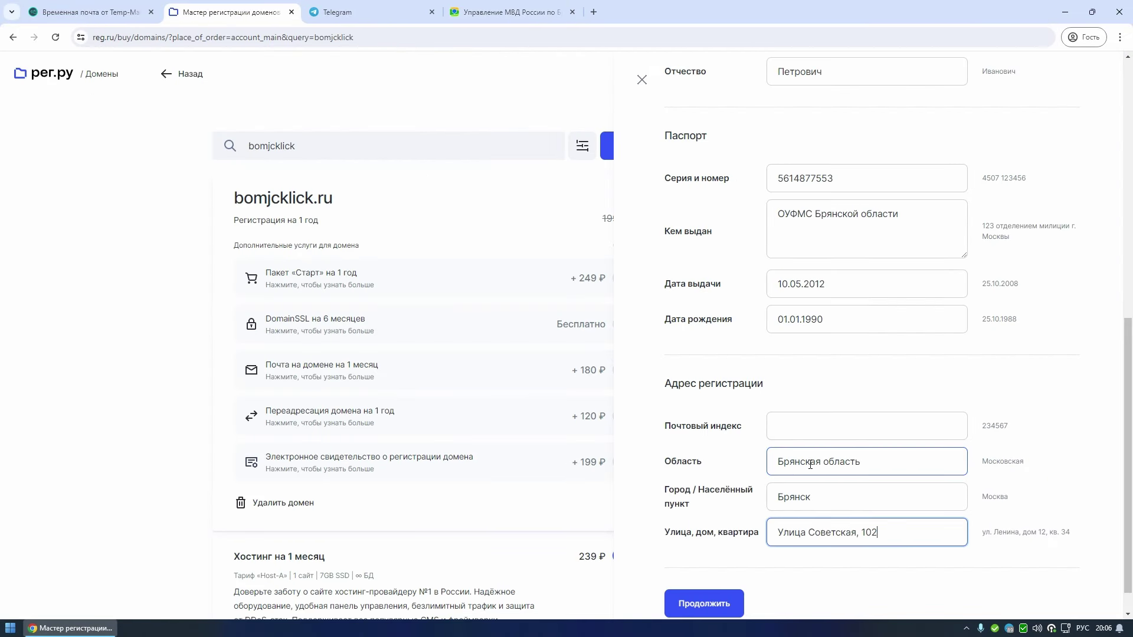
pyautogui.click(511, 12)
pyautogui.click(230, 12)
pyautogui.write('241001')
pyautogui.click(704, 575)
# - Pay for the 358 ₽ order through the fast payment system
pyautogui.click(806, 380)
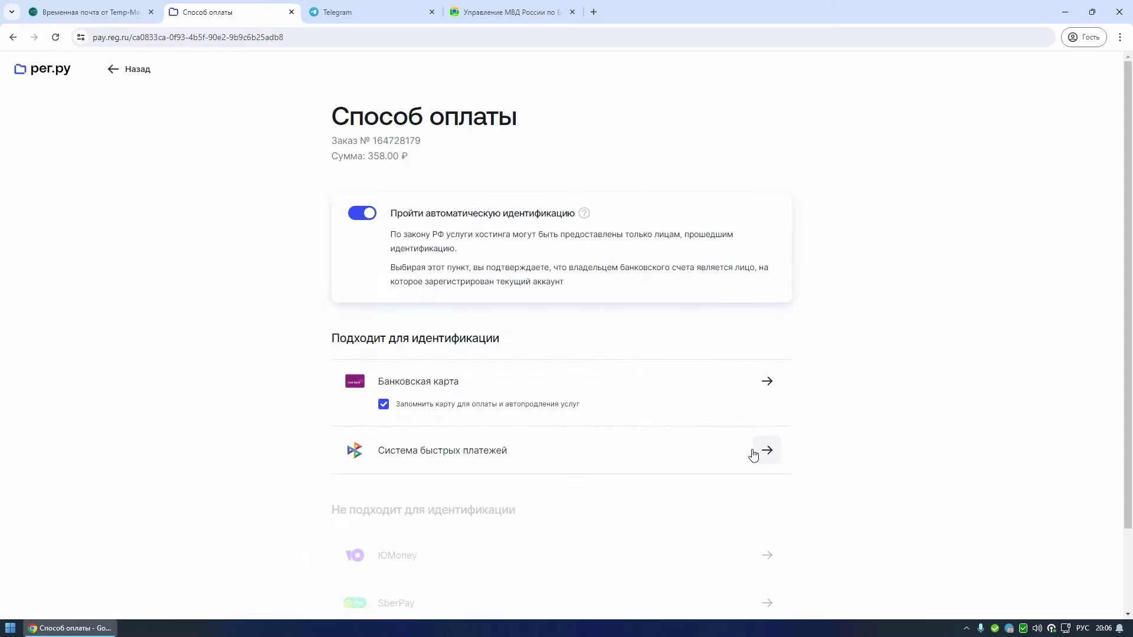
pyautogui.click(758, 452)
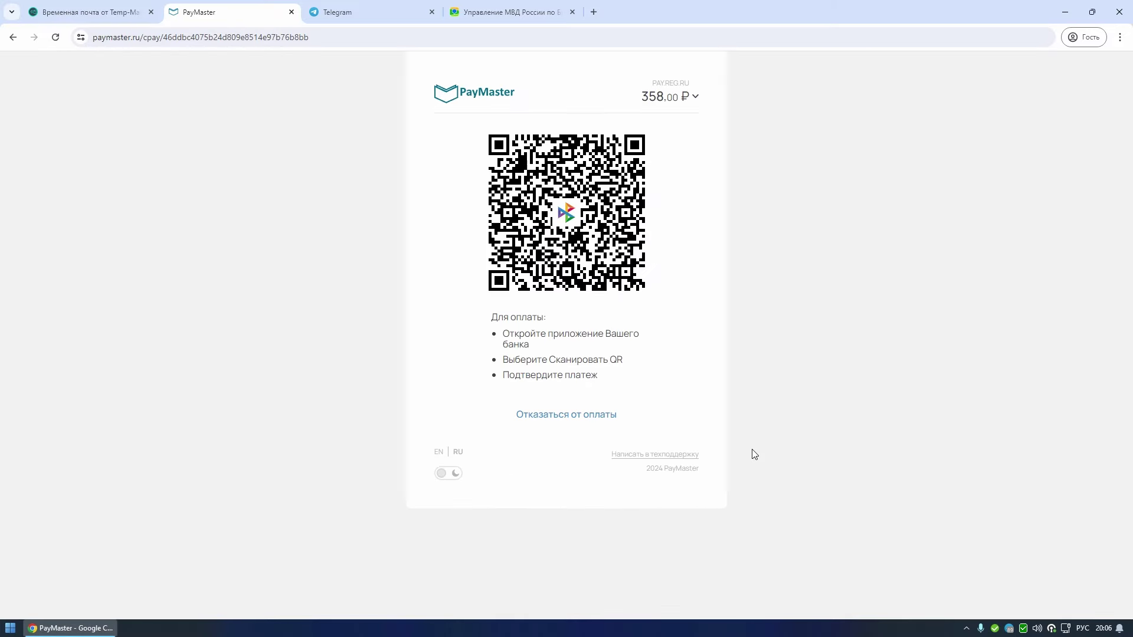
pyautogui.click(607, 260)
# - Go to the Host-A hosting service and log in to its ispmanager control panel
pyautogui.click(371, 590)
pyautogui.click(348, 257)
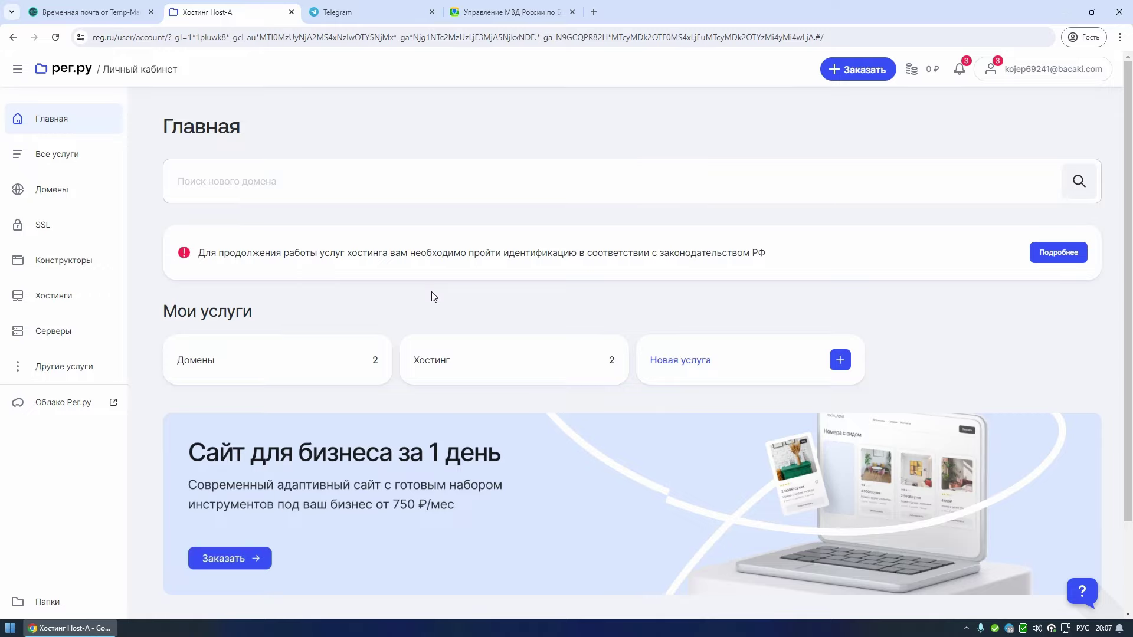
pyautogui.click(467, 370)
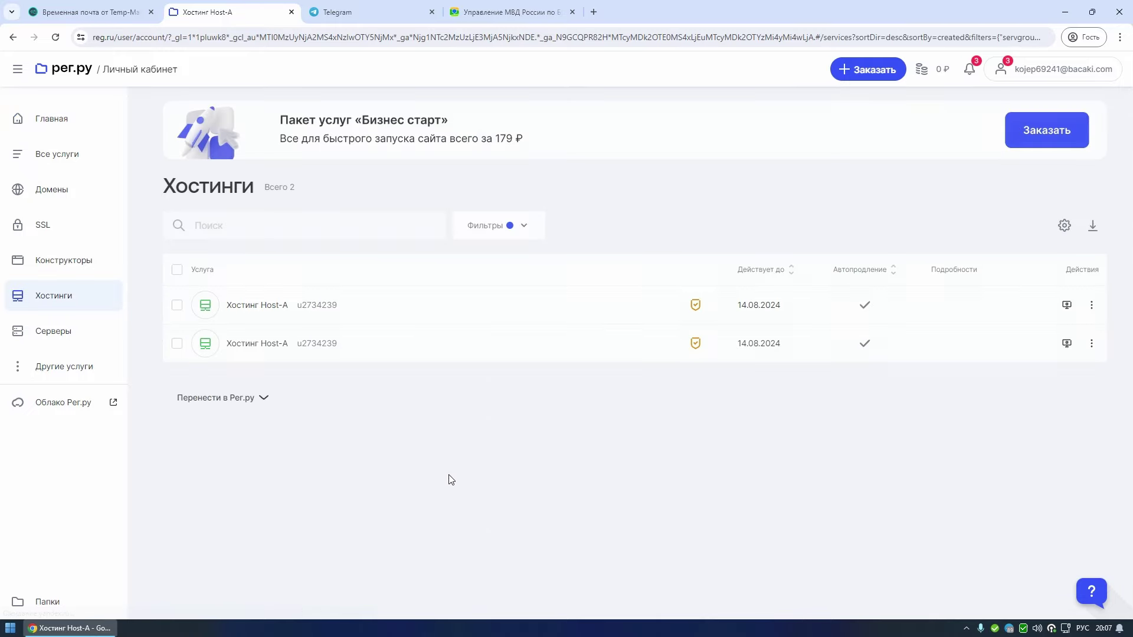
pyautogui.click(323, 300)
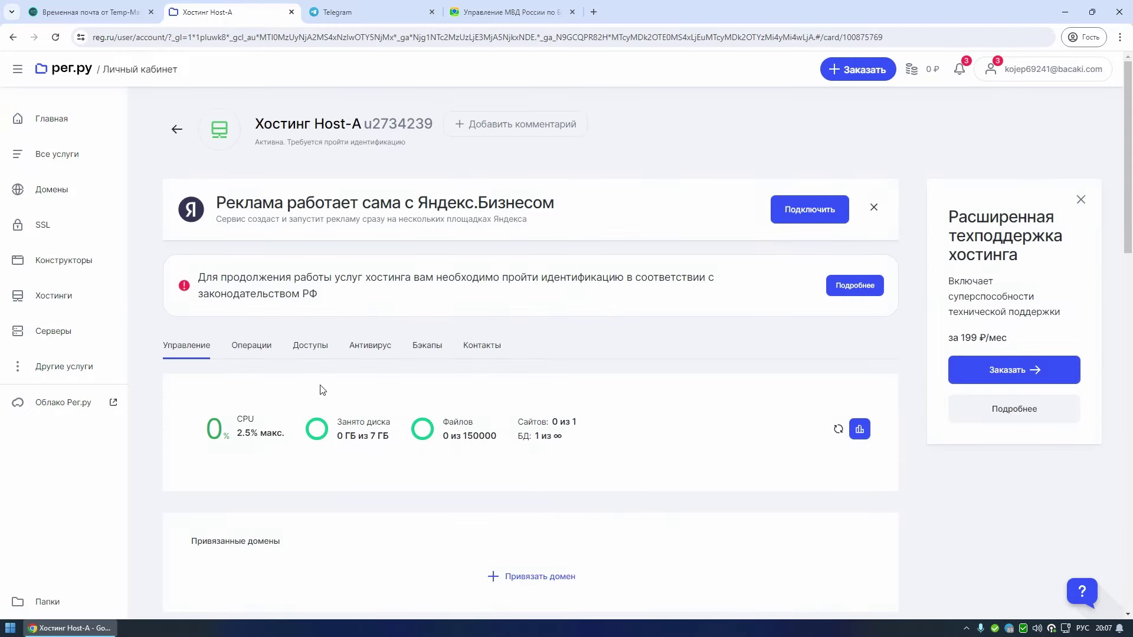
pyautogui.scroll(-8, 319, 387)
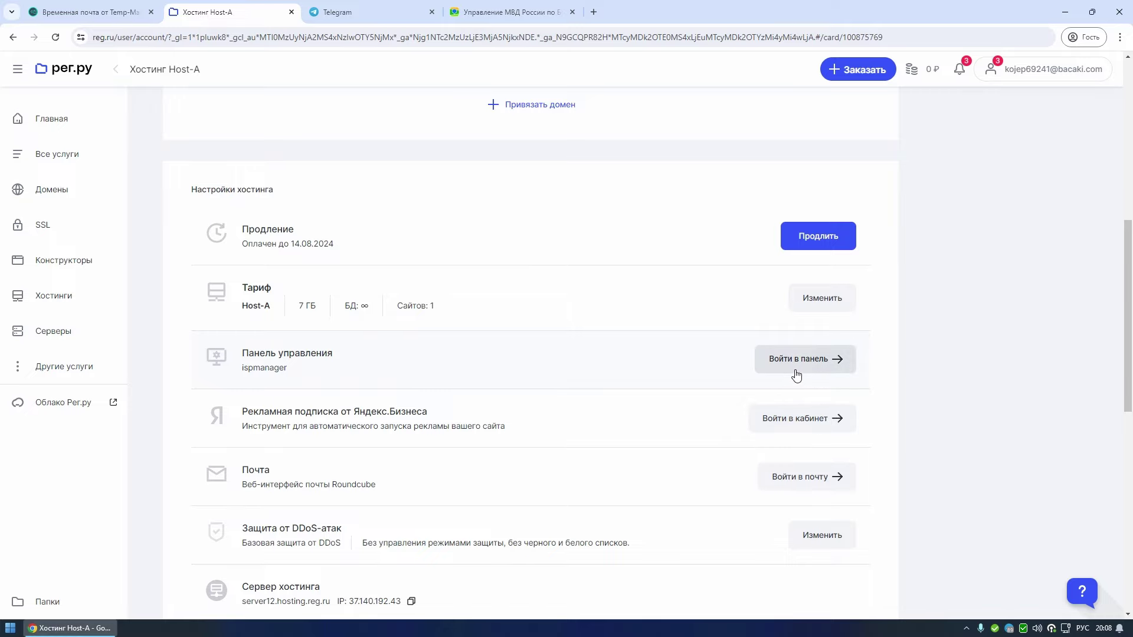
pyautogui.click(796, 360)
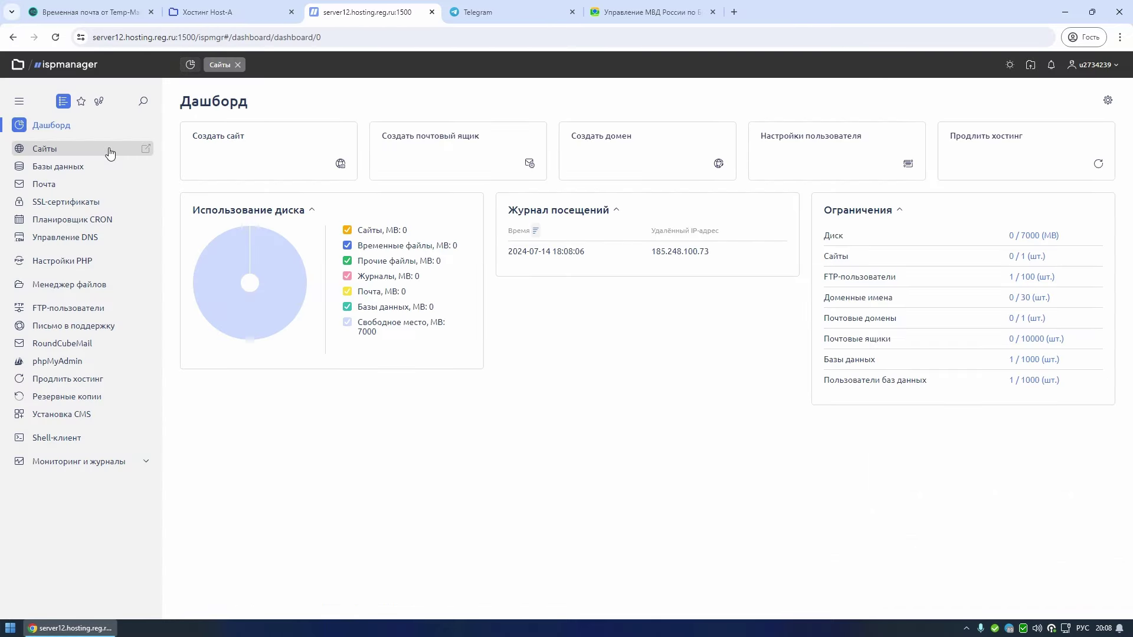
# - Start a new ispmanager site named bomjcklick.ru, copying the name from the domain page
pyautogui.click(109, 151)
pyautogui.click(239, 137)
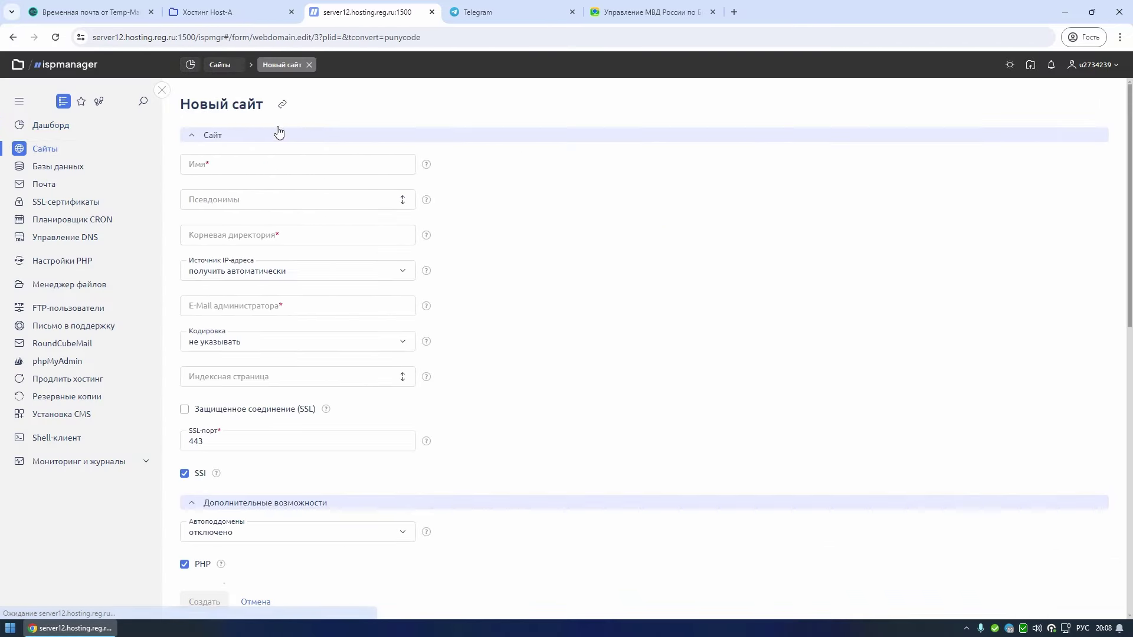
pyautogui.click(217, 7)
pyautogui.click(81, 195)
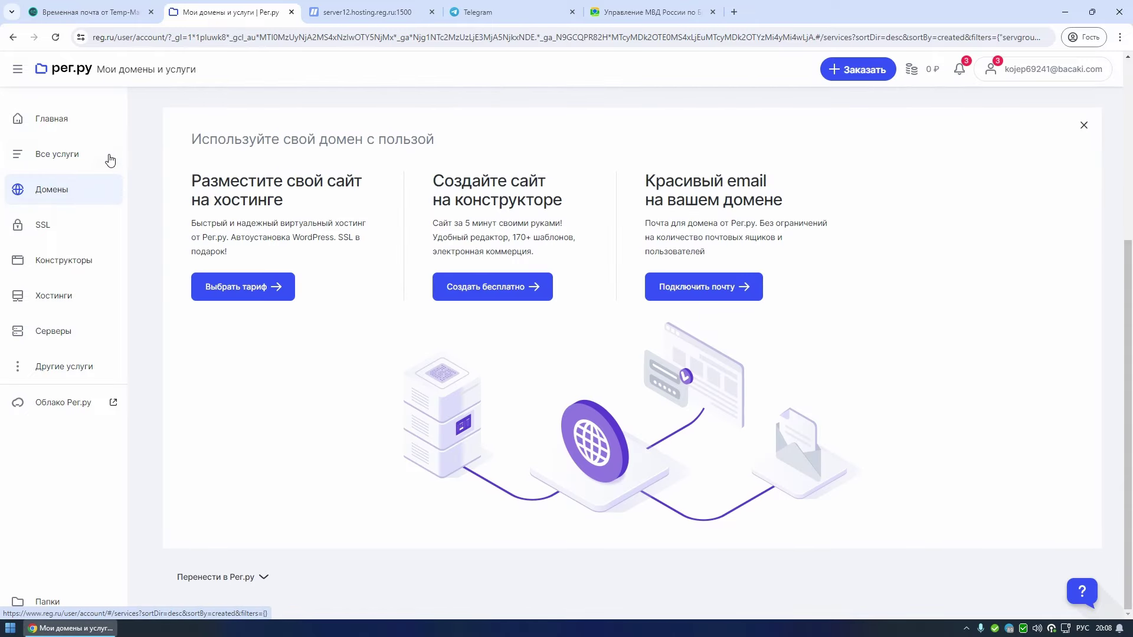
pyautogui.click(265, 307)
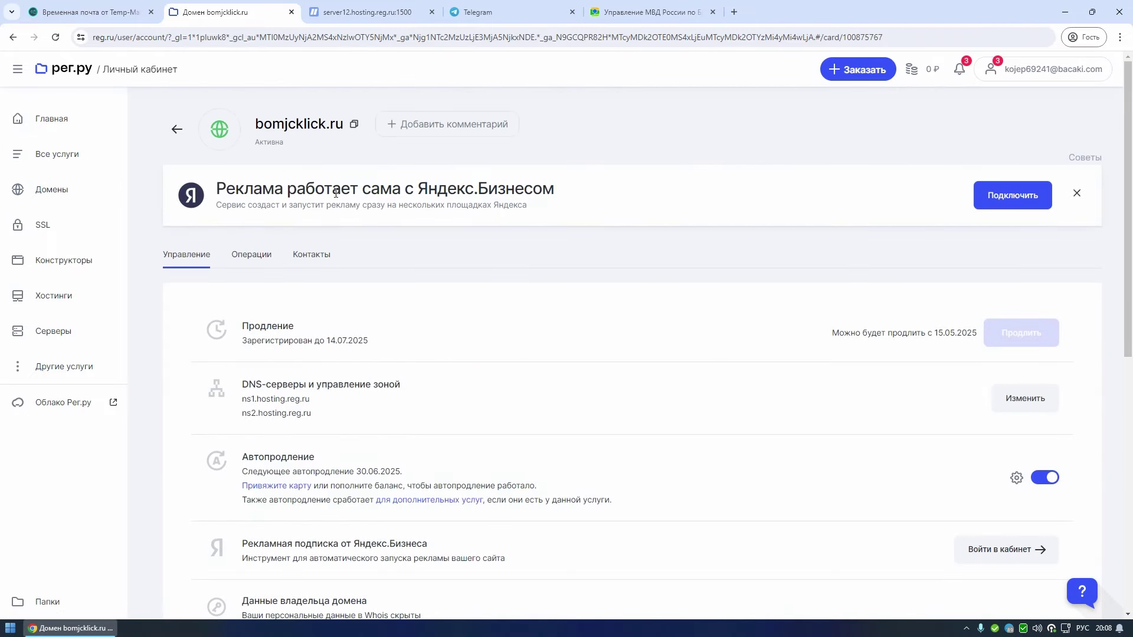
pyautogui.click(353, 125)
pyautogui.click(367, 11)
pyautogui.hotkey('ctrl', 'v')
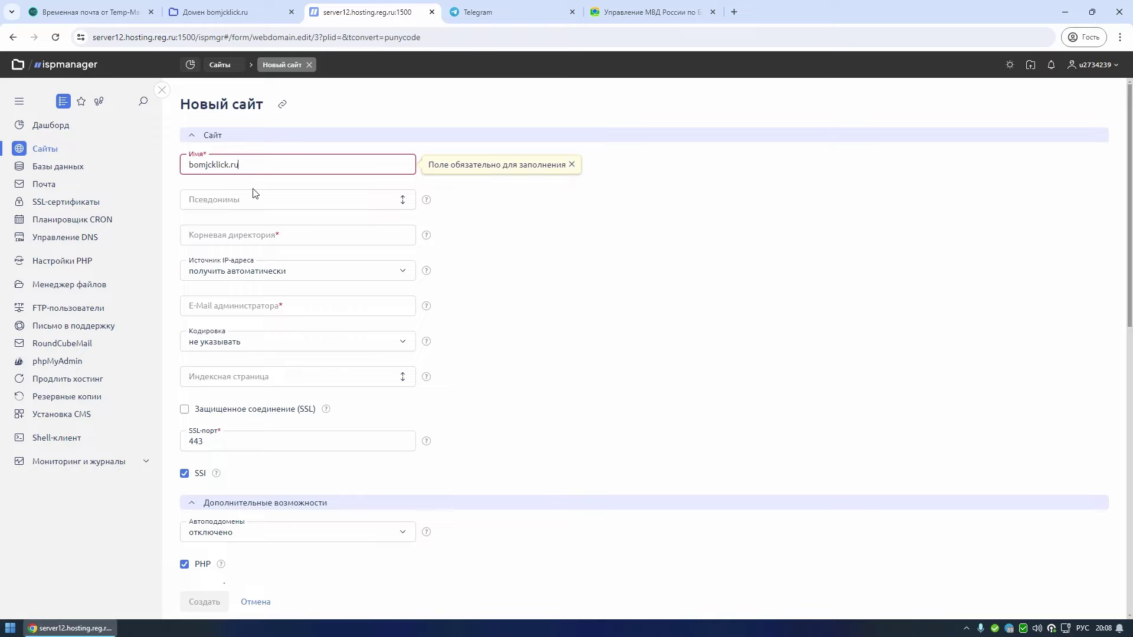
# - Give the site a new Let's Encrypt SSL certificate, create it, and issue the certificate
pyautogui.click(267, 413)
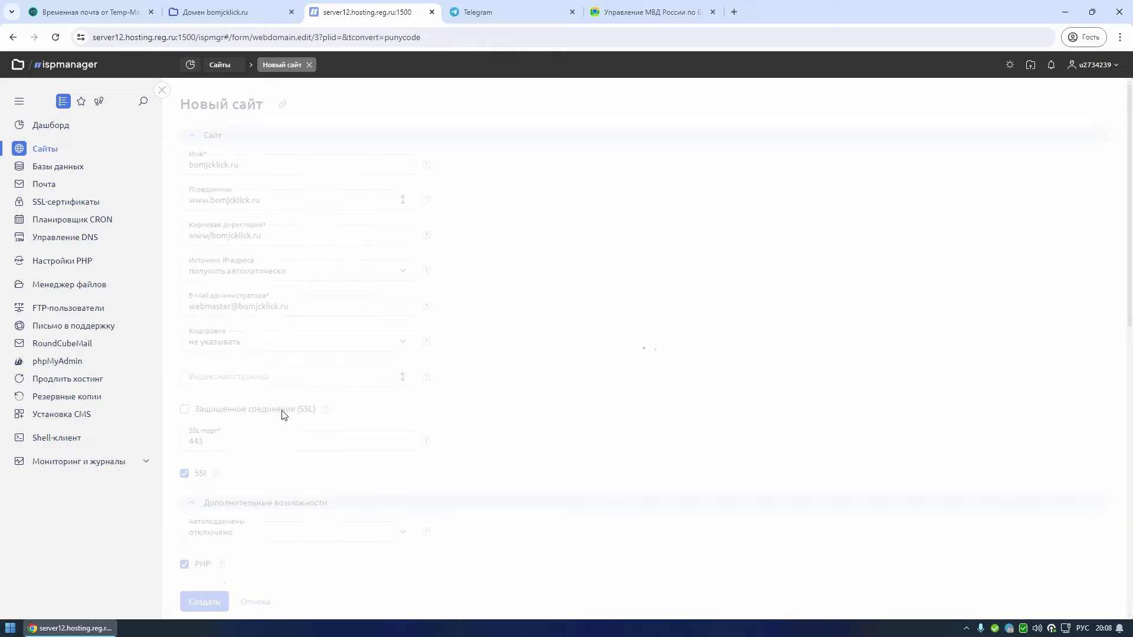
pyautogui.scroll(-2, 290, 419)
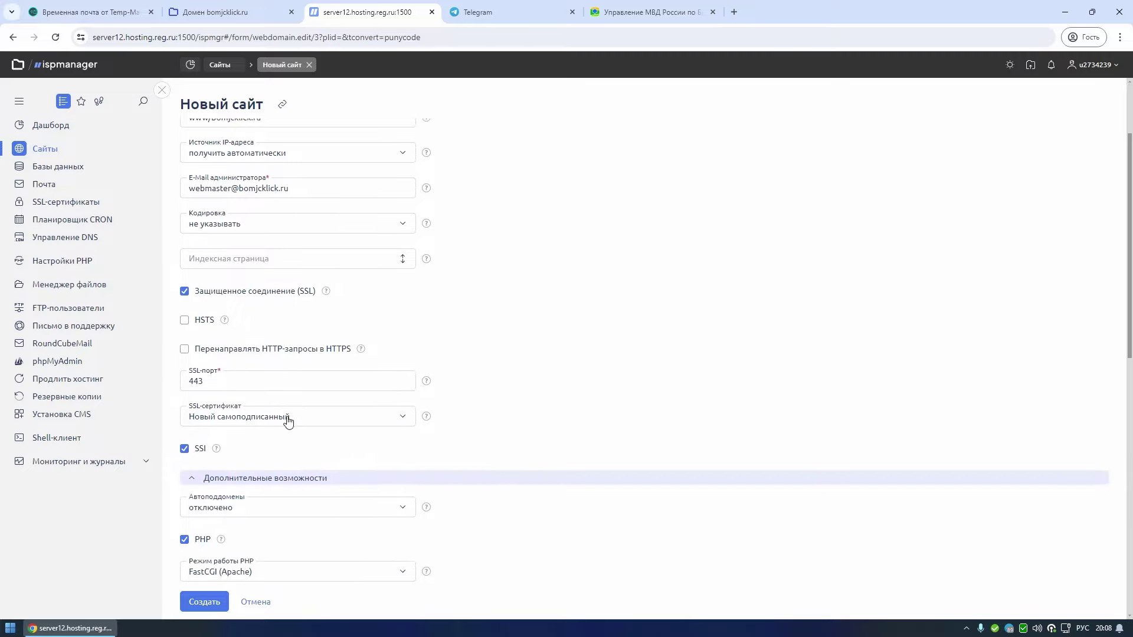
pyautogui.click(272, 420)
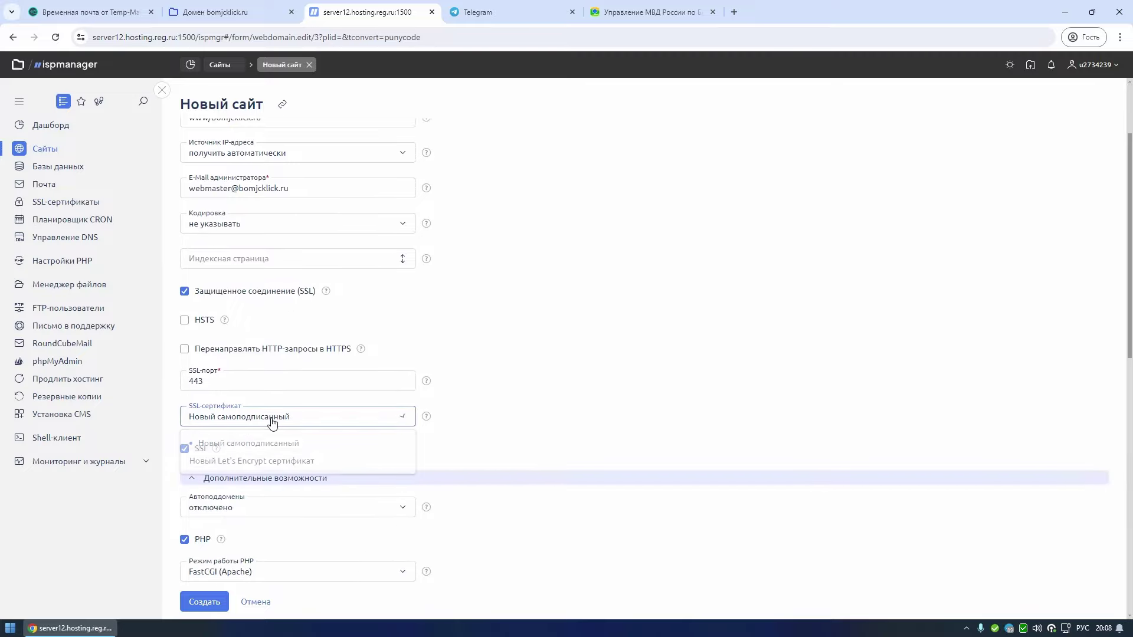
pyautogui.click(242, 465)
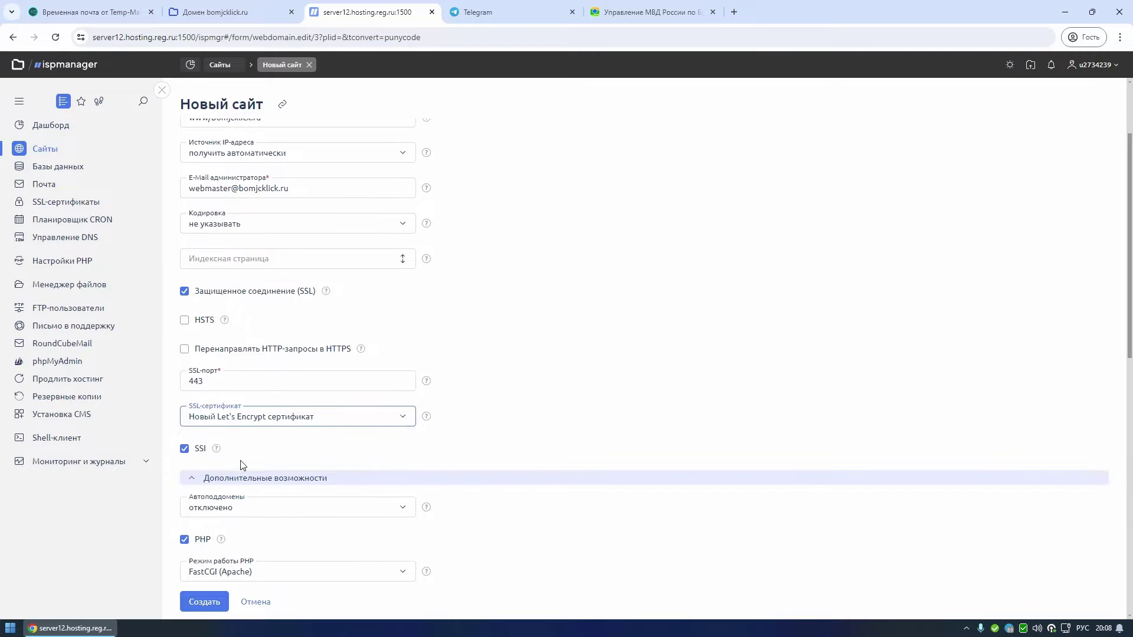
pyautogui.click(216, 603)
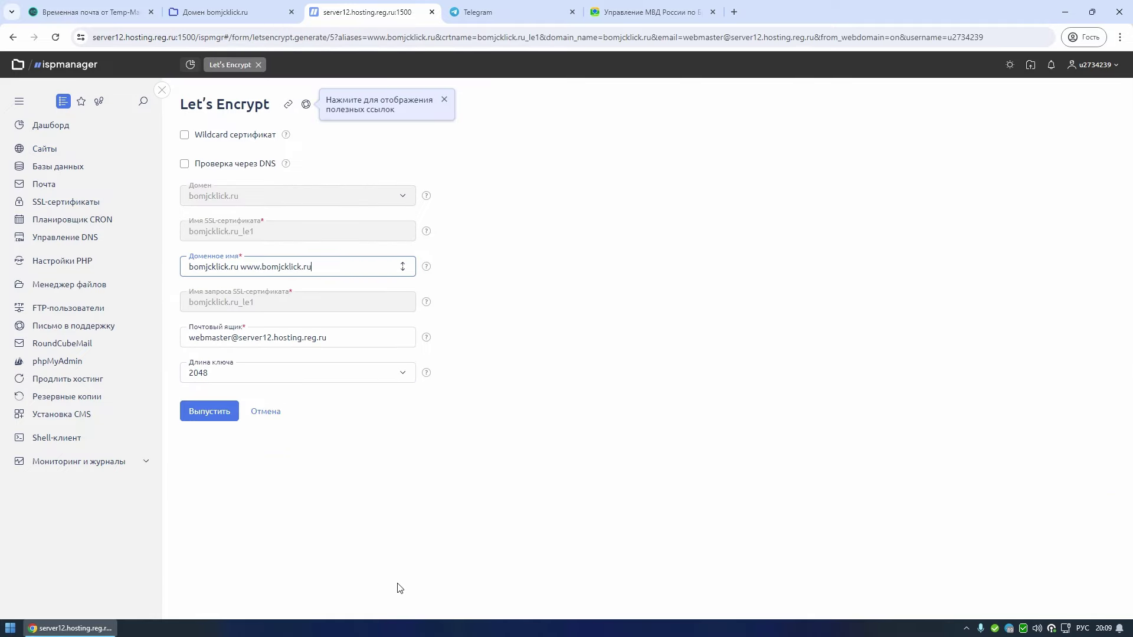
pyautogui.click(216, 421)
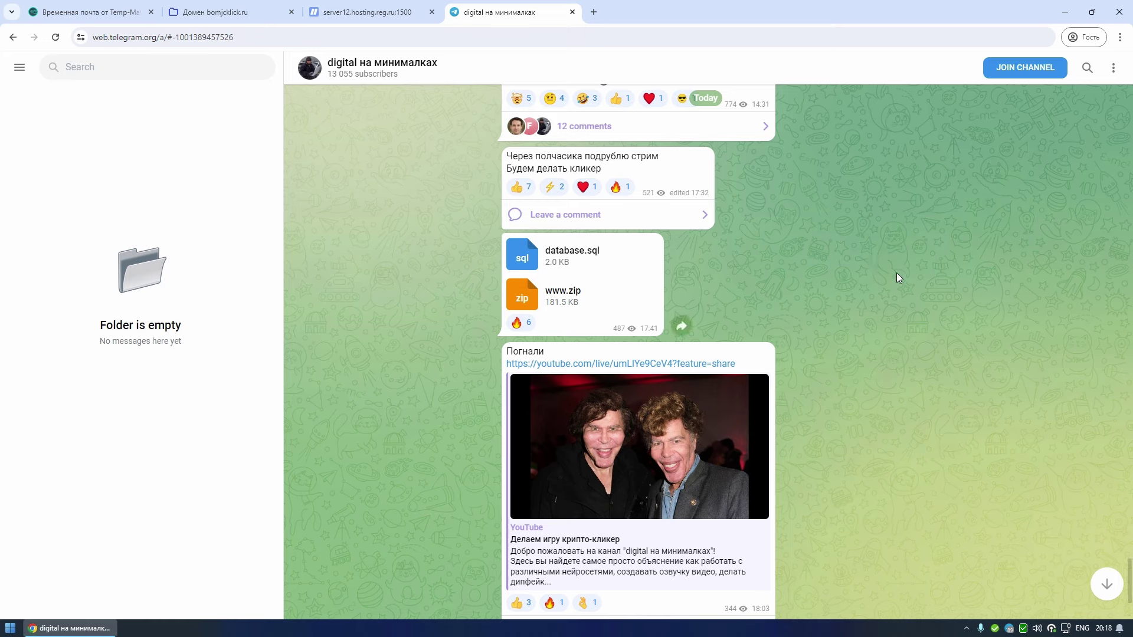
pyautogui.click(524, 256)
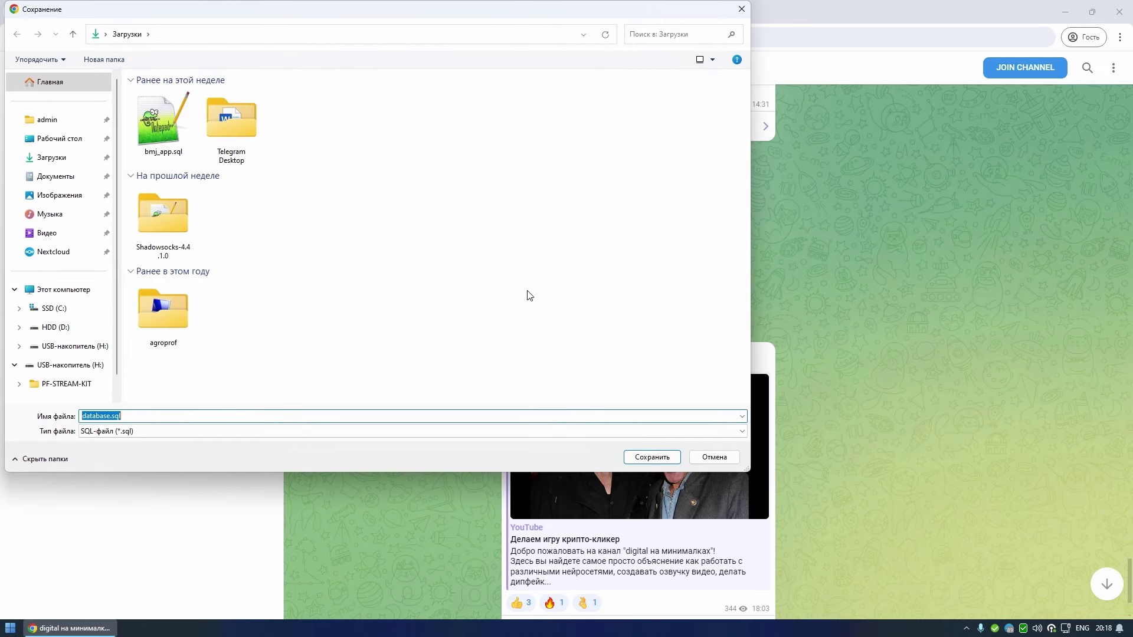
pyautogui.click(654, 458)
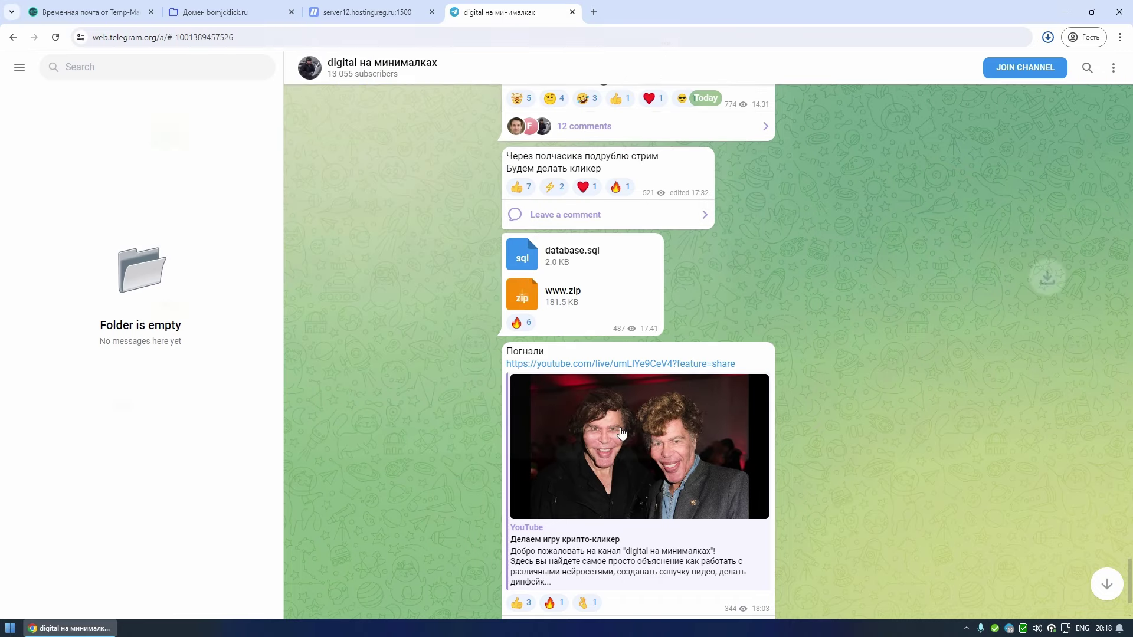
pyautogui.click(534, 303)
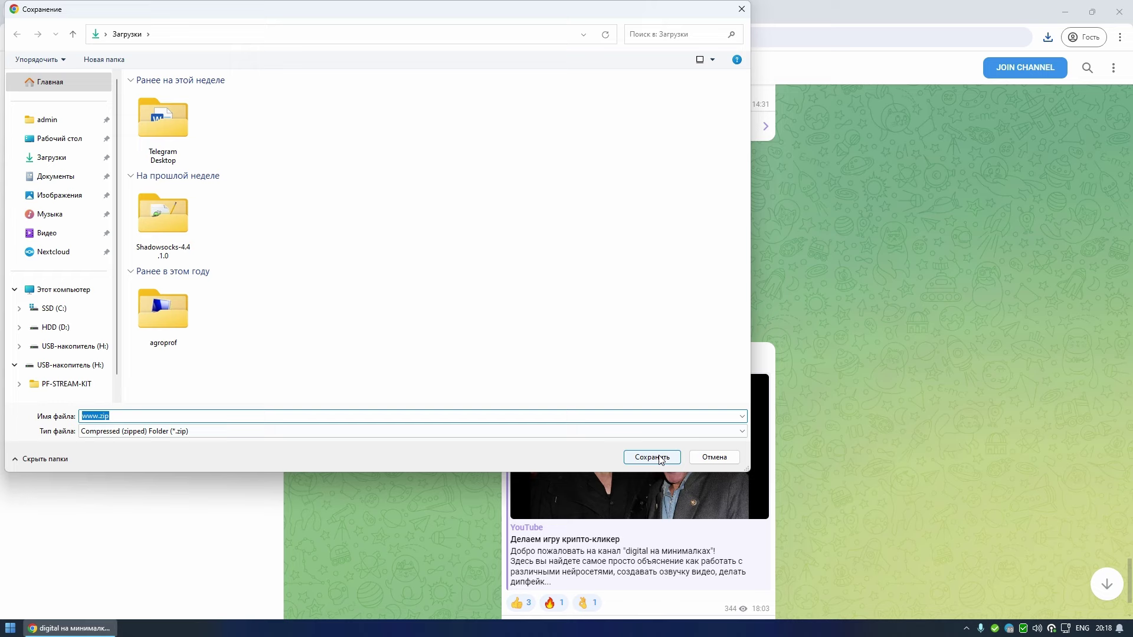
pyautogui.click(661, 460)
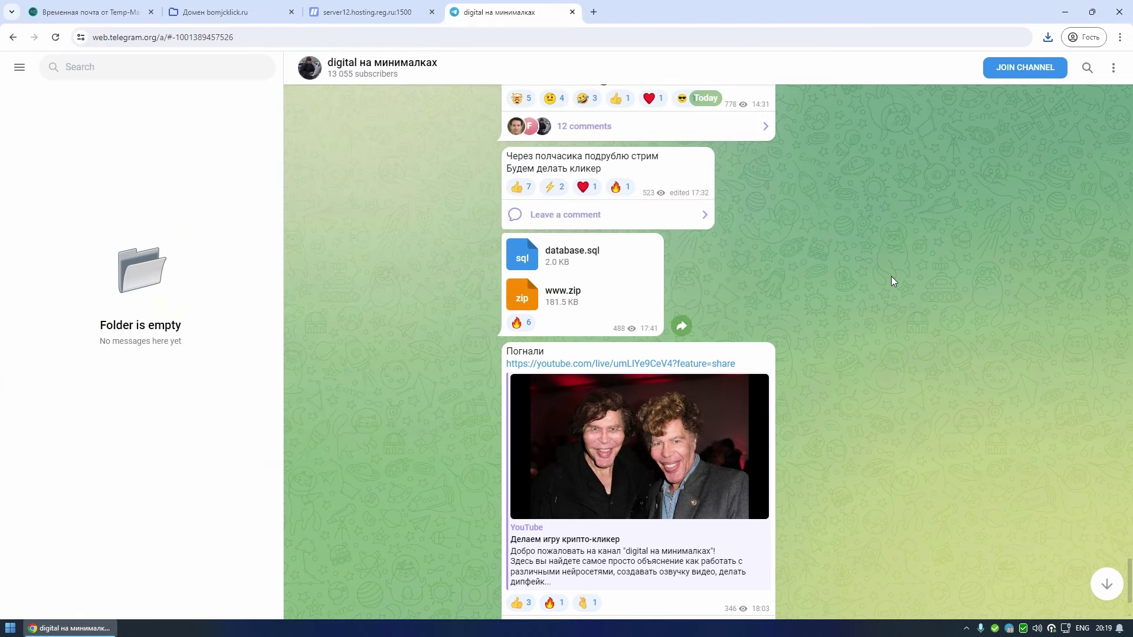
# - Delete index.html from the bomjcklick.ru site's files
pyautogui.click(392, 12)
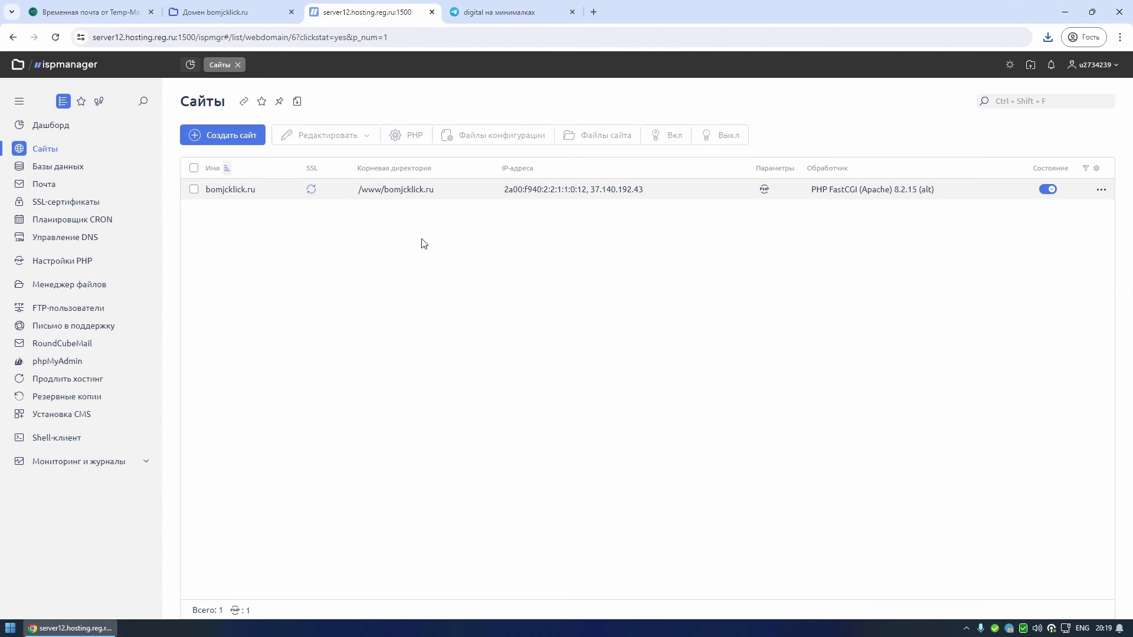
pyautogui.click(206, 192)
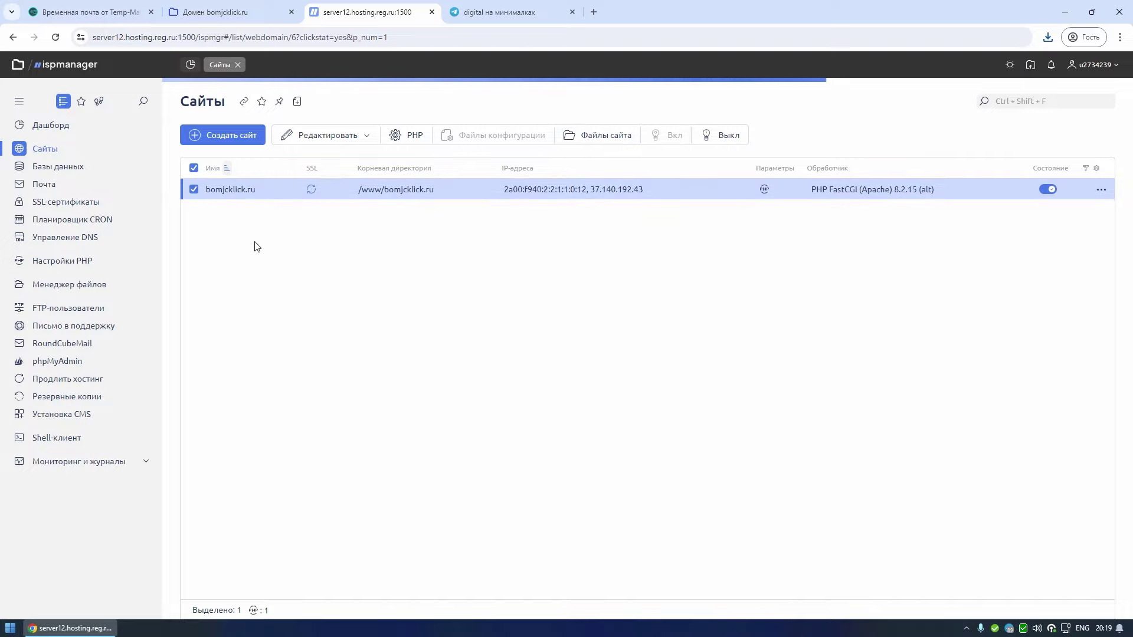
pyautogui.click(193, 229)
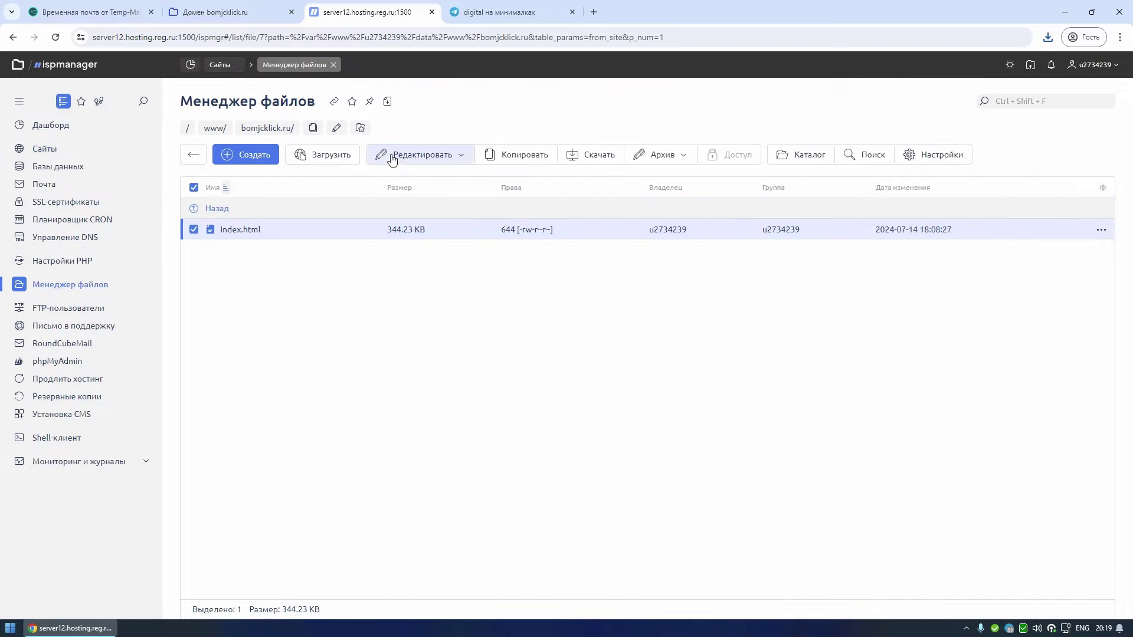
pyautogui.click(391, 157)
pyautogui.click(420, 194)
pyautogui.click(475, 346)
pyautogui.click(347, 164)
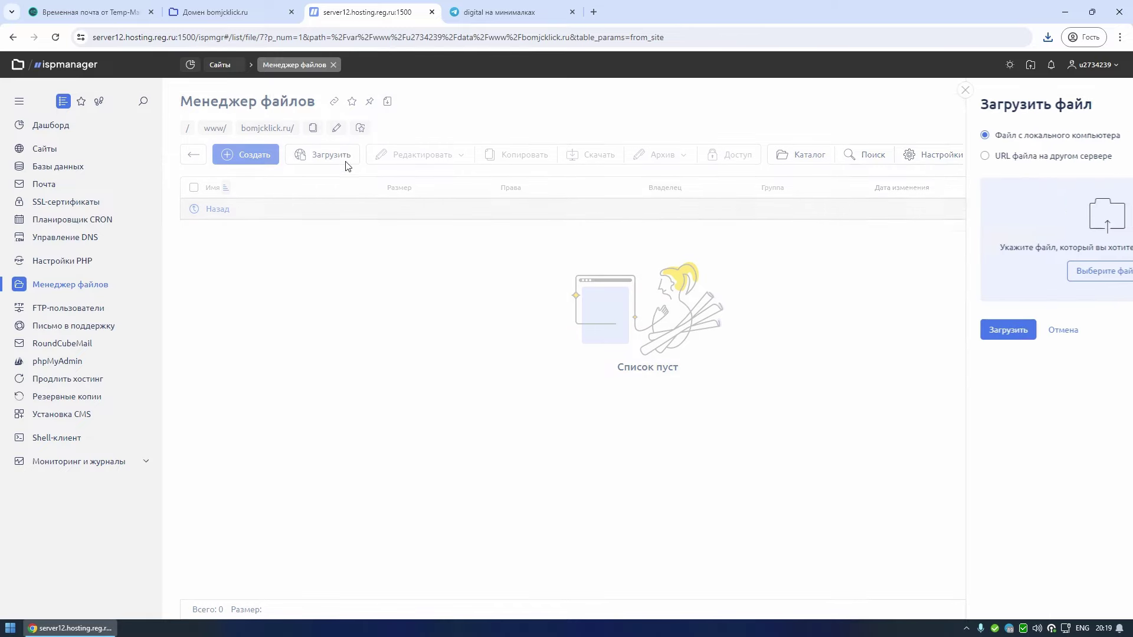
pyautogui.press('super')
pyautogui.click(246, 334)
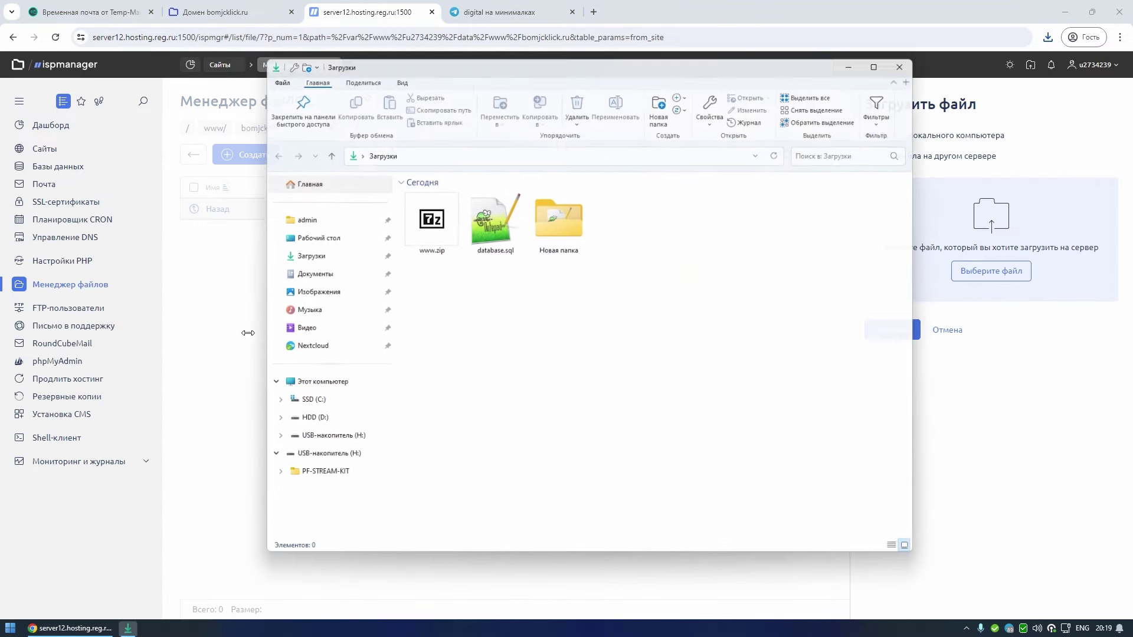
pyautogui.moveTo(425, 218); pyautogui.dragTo(985, 222)
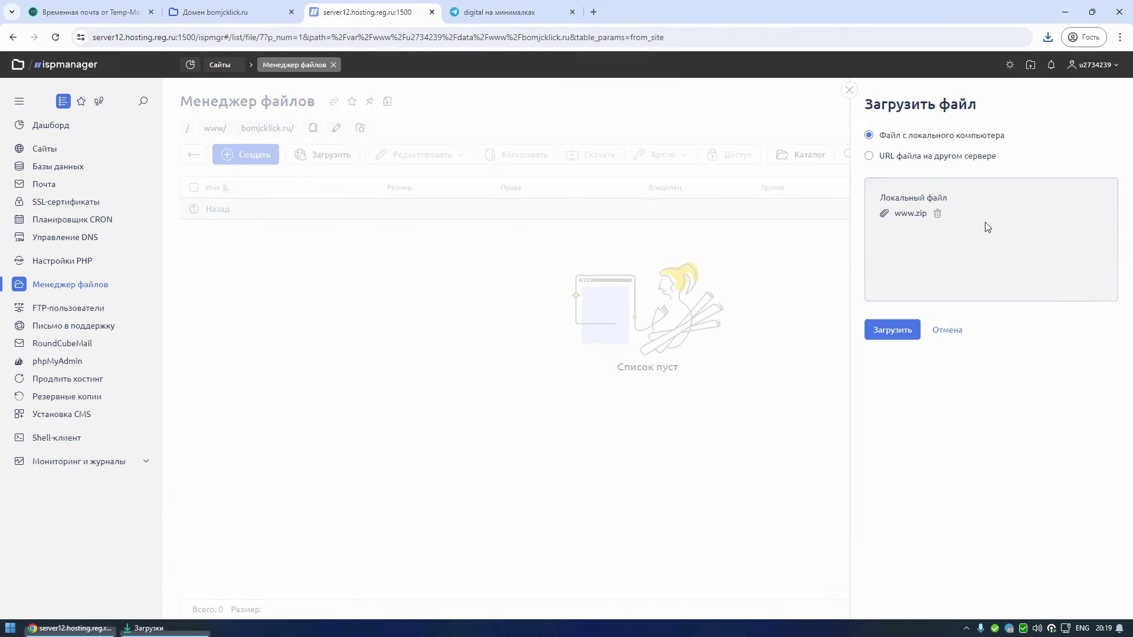
pyautogui.click(903, 333)
pyautogui.click(315, 230)
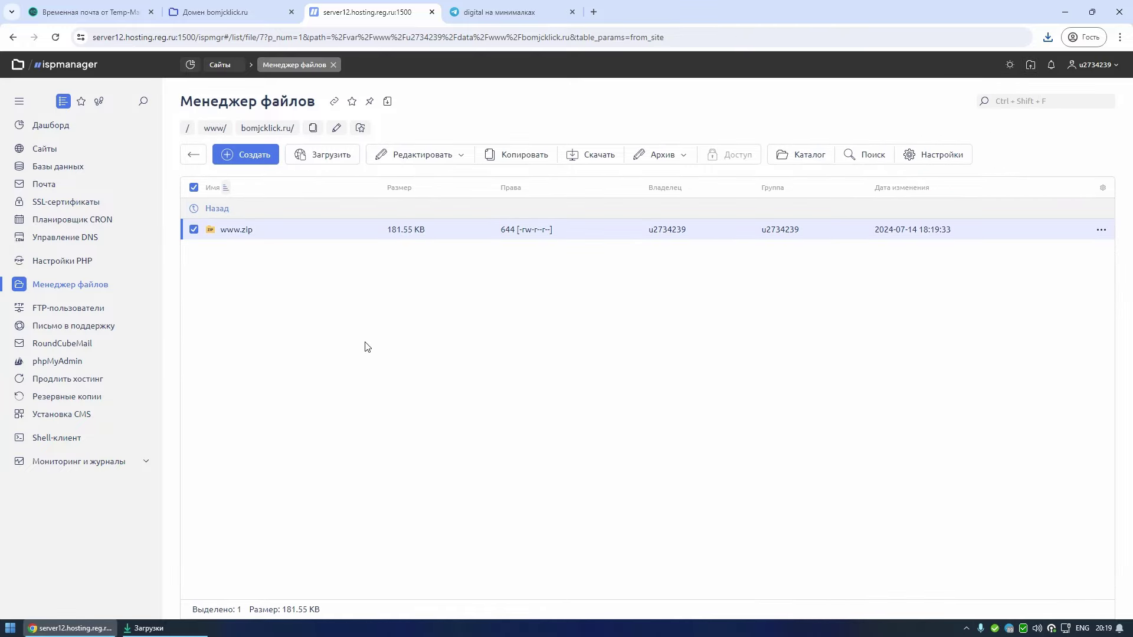
pyautogui.click(657, 163)
pyautogui.click(667, 198)
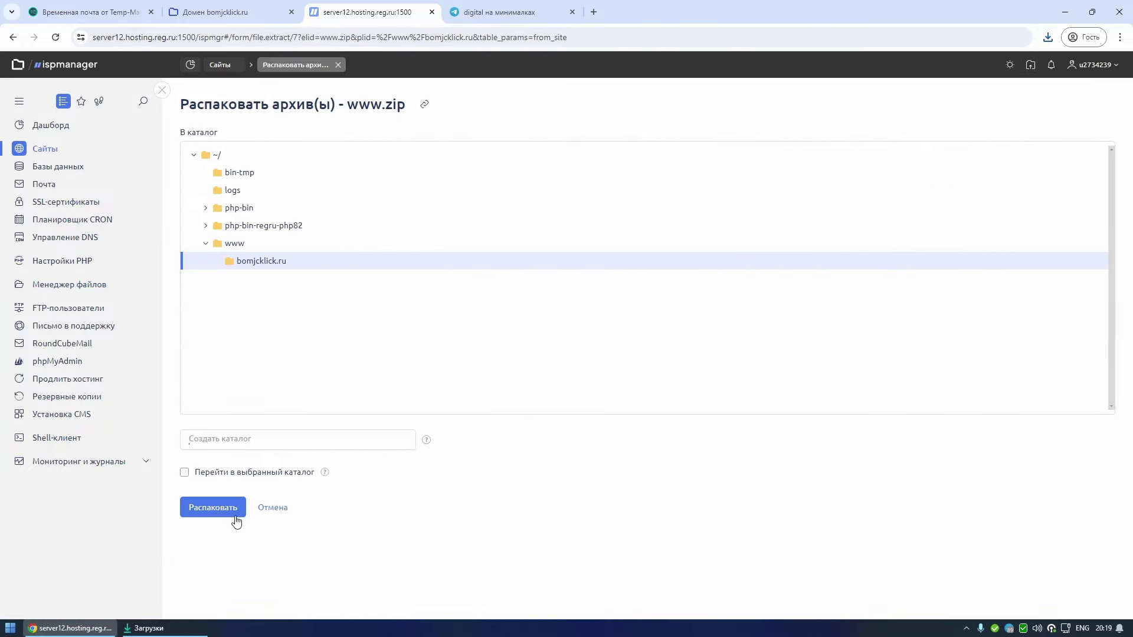
pyautogui.click(222, 507)
pyautogui.click(256, 328)
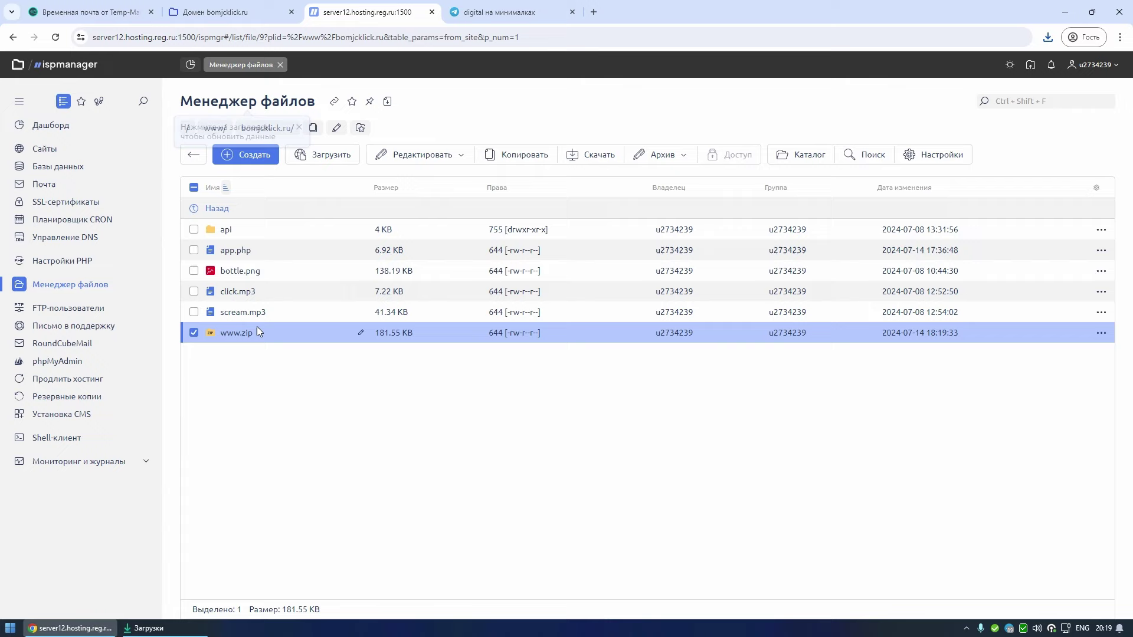
pyautogui.click(452, 154)
pyautogui.click(440, 200)
pyautogui.click(481, 346)
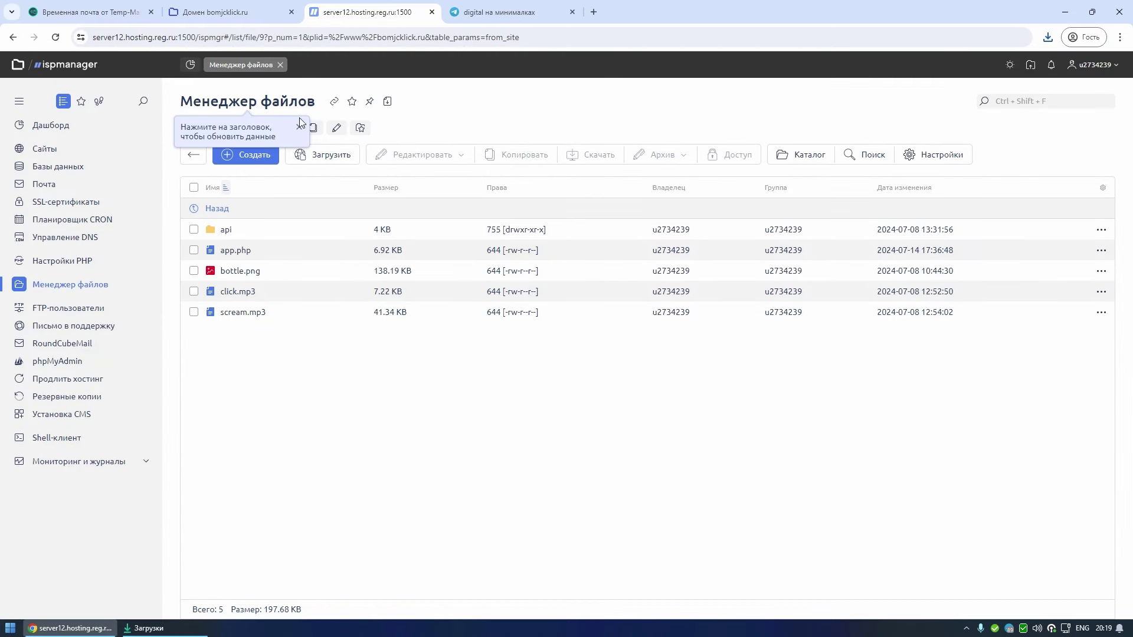
# - Delete the default database from the Databases list
pyautogui.click(109, 169)
pyautogui.click(277, 189)
pyautogui.click(507, 136)
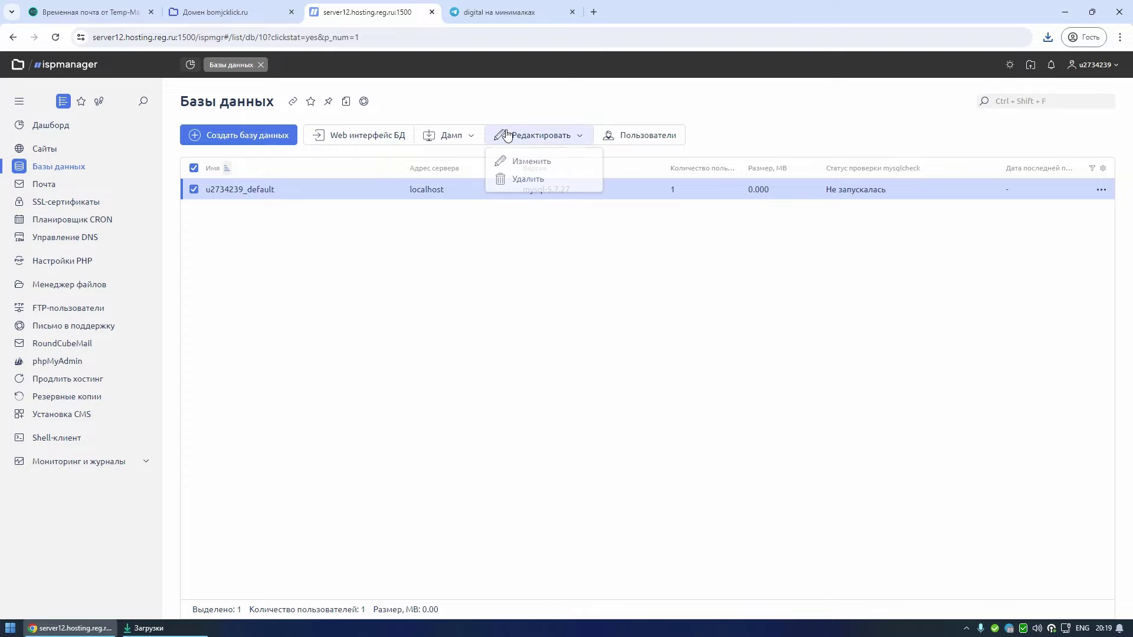
pyautogui.click(530, 179)
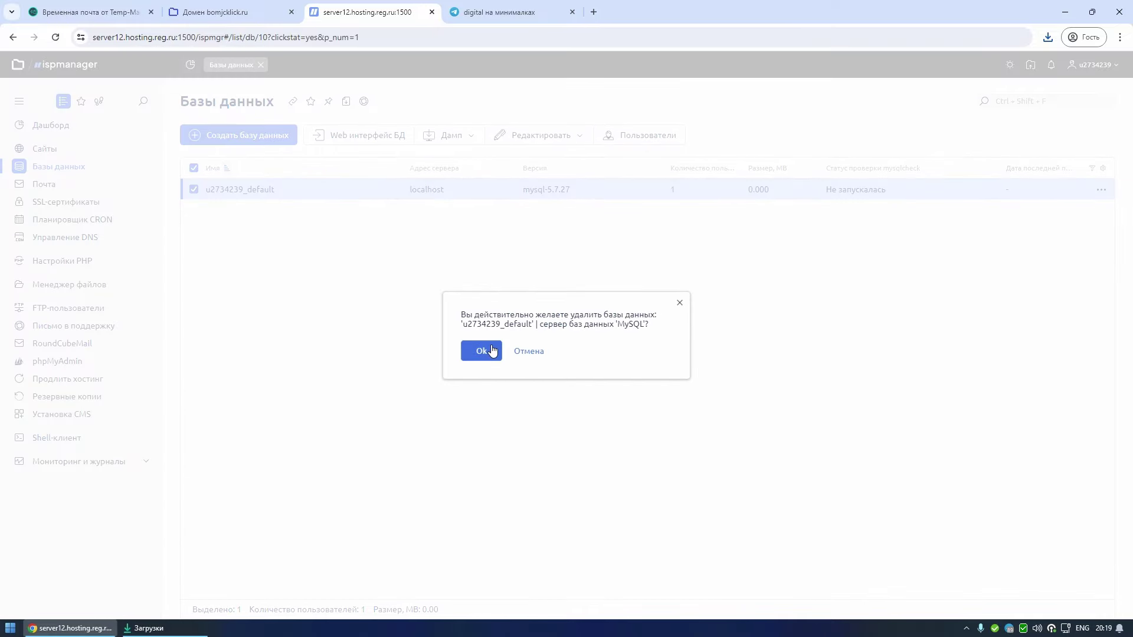
pyautogui.click(493, 351)
# - Create a database named clicker with user clicker and a generated password
pyautogui.click(260, 136)
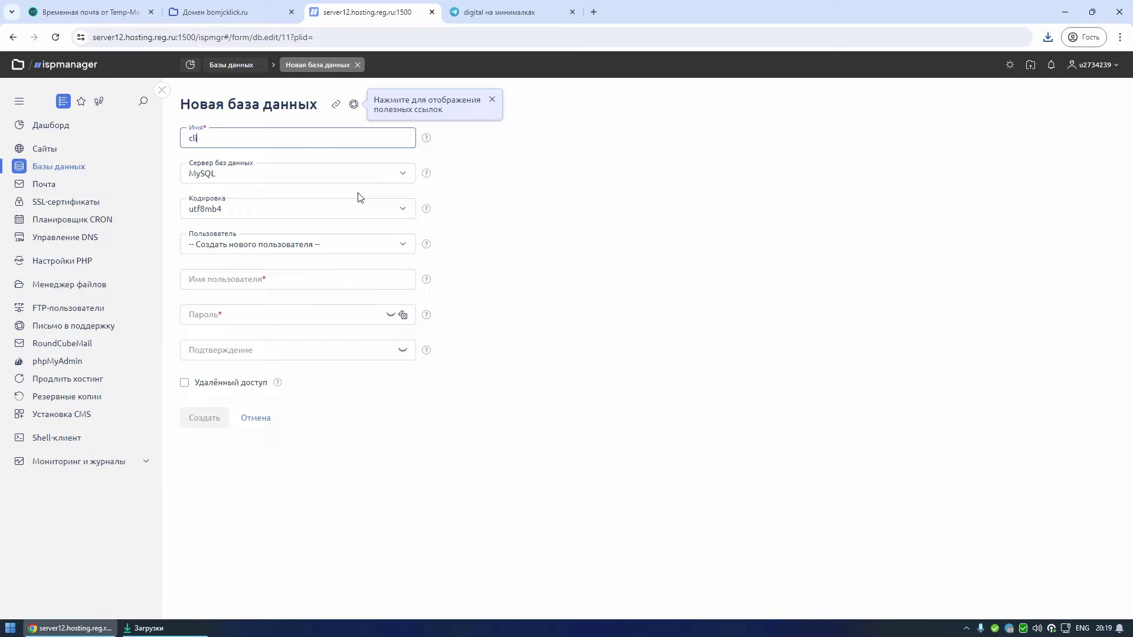
pyautogui.write('clicker')
pyautogui.hotkey('ctrl', 'a')
pyautogui.hotkey('ctrl', 'c')
pyautogui.click(288, 282)
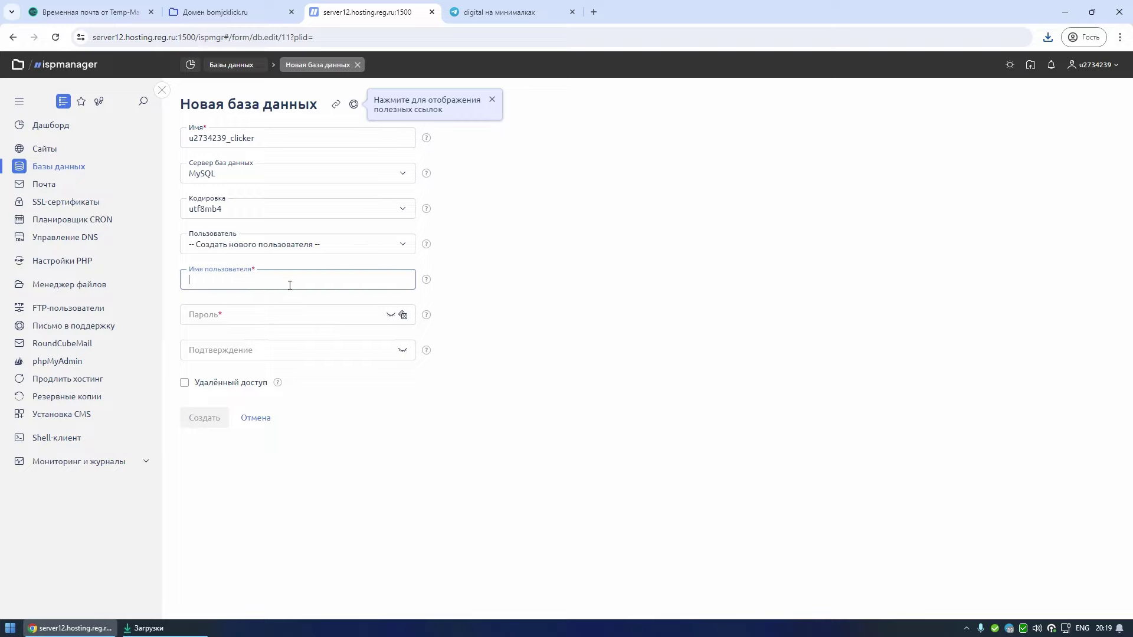
pyautogui.hotkey('ctrl', 'v')
pyautogui.click(346, 313)
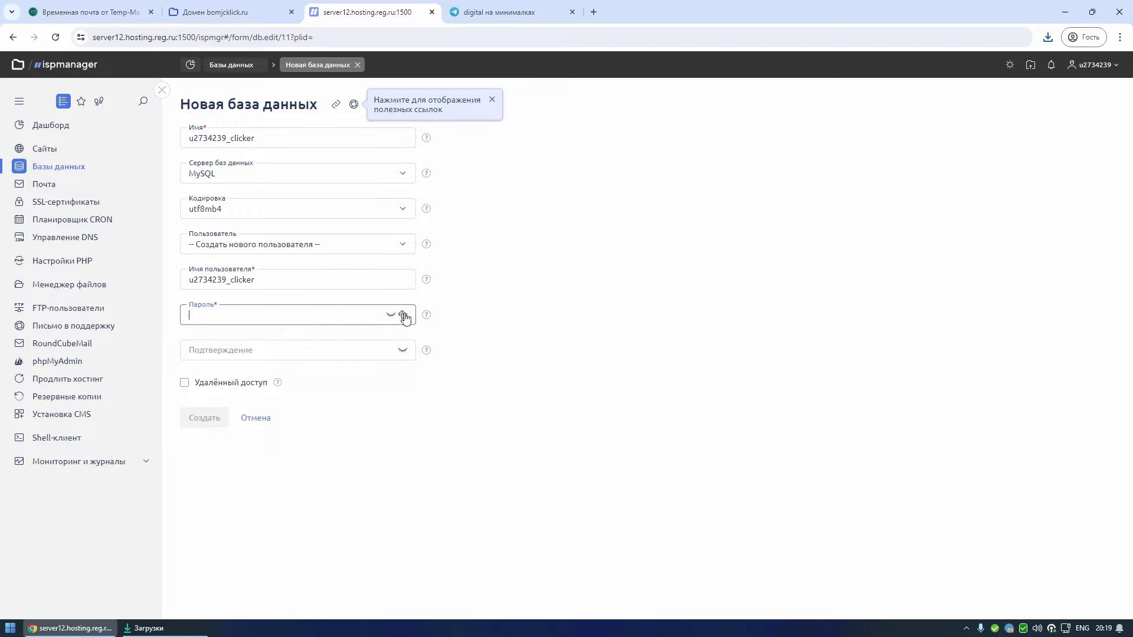
pyautogui.click(404, 316)
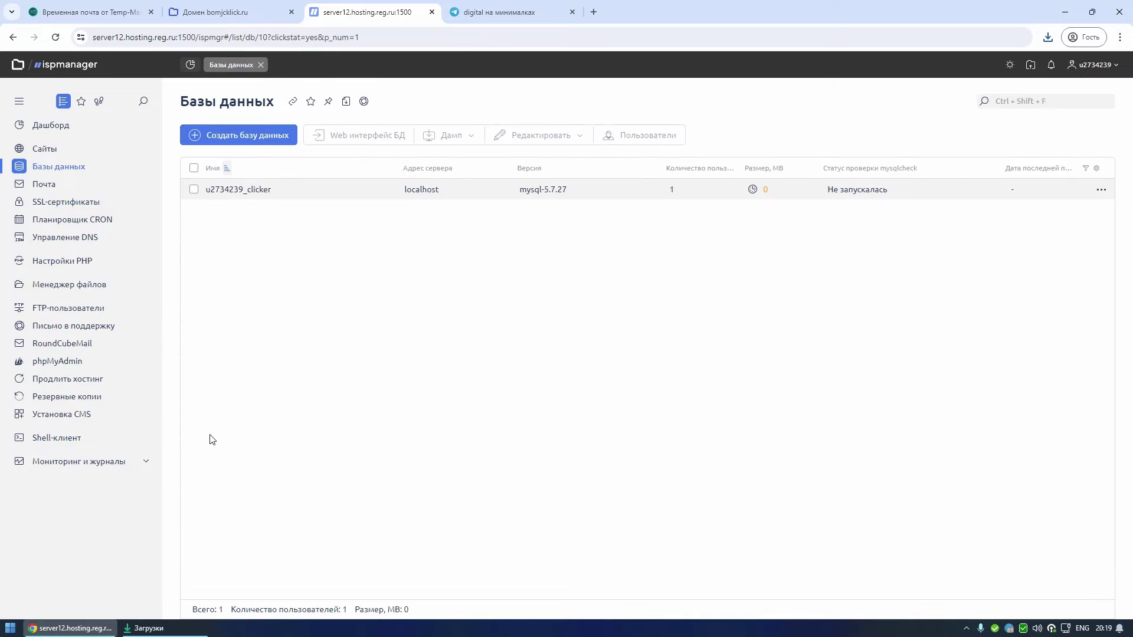
# - Import database.sql from Downloads as a dump into the clicker database
pyautogui.click(277, 189)
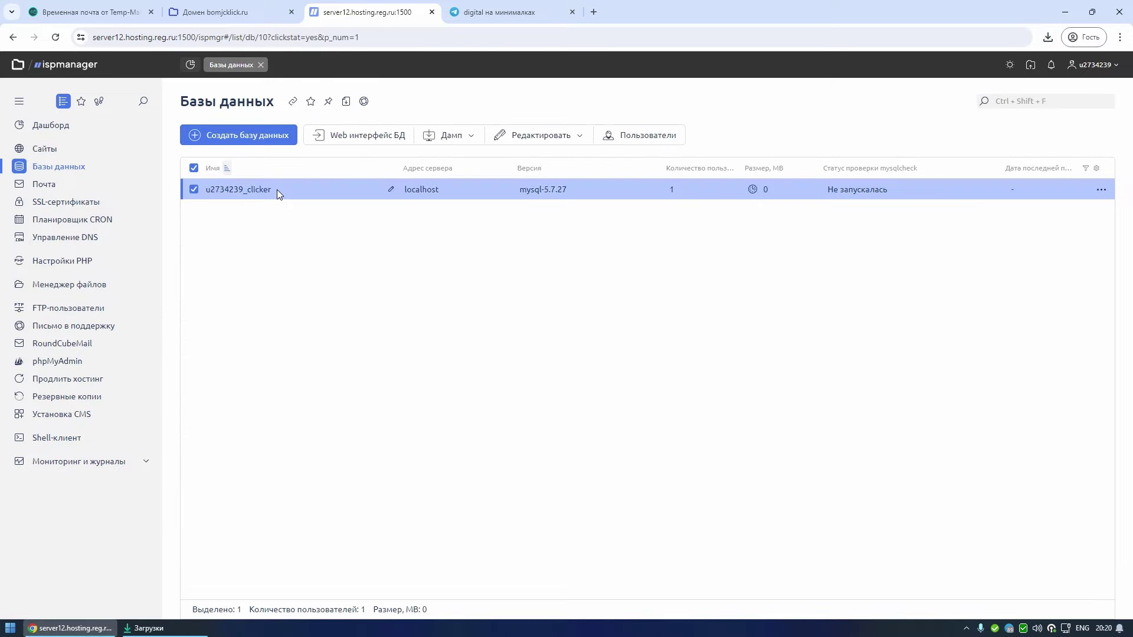
pyautogui.click(466, 136)
pyautogui.click(459, 162)
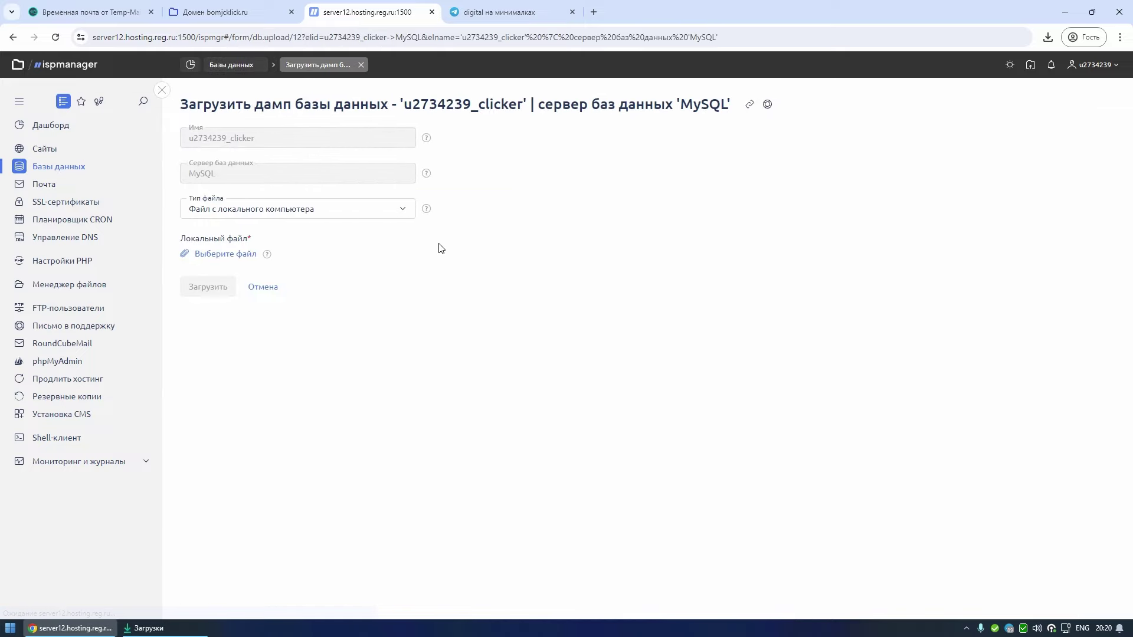
pyautogui.click(241, 259)
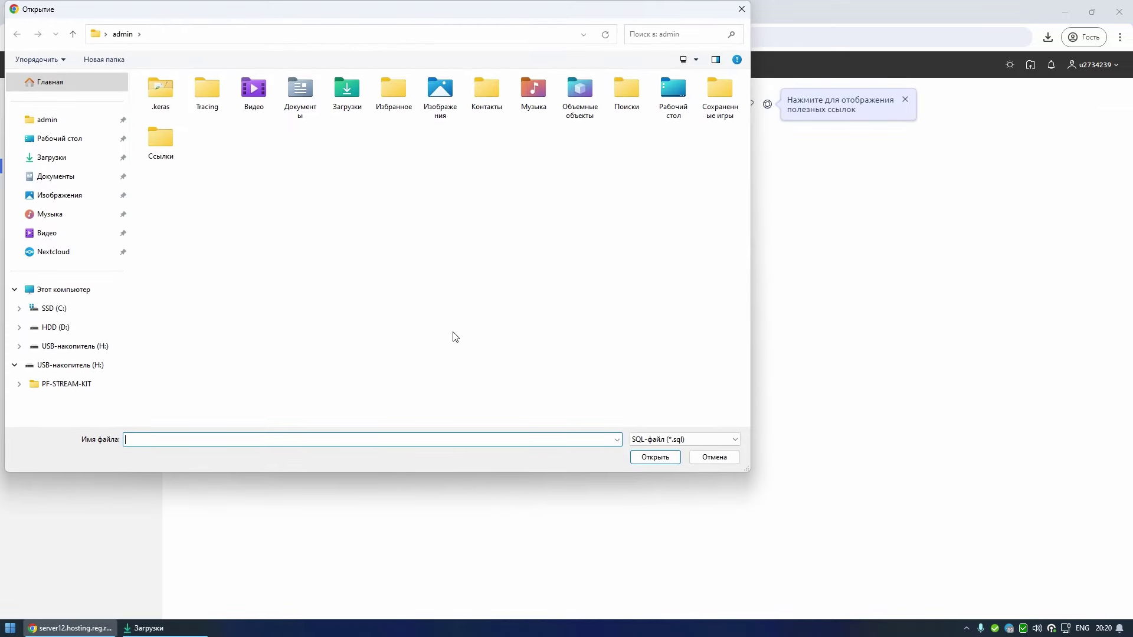
pyautogui.click(59, 158)
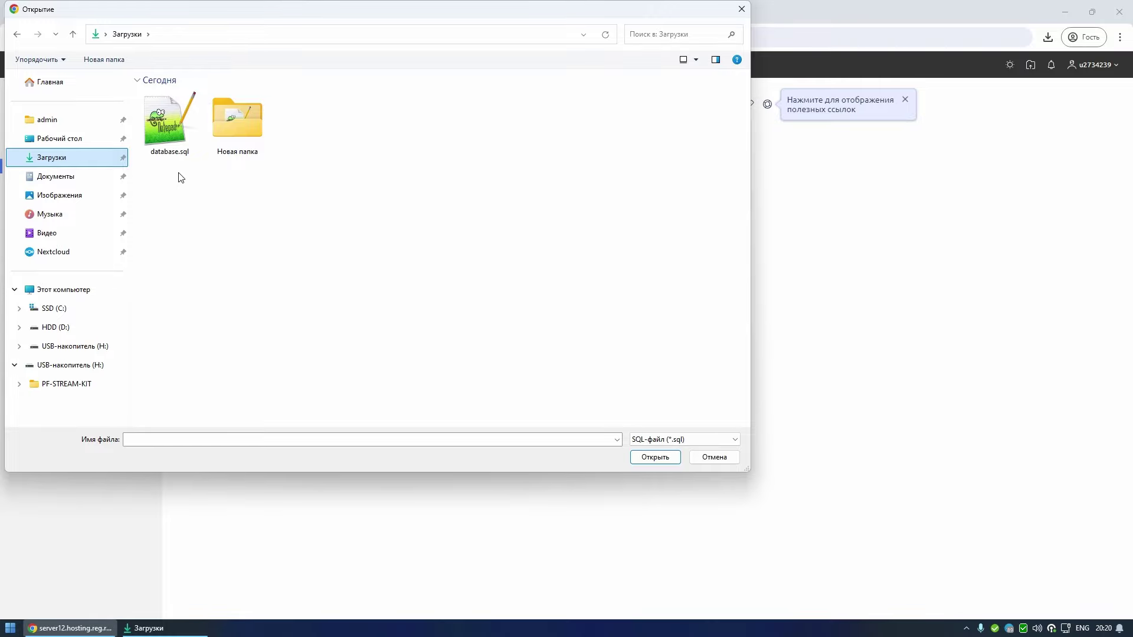
pyautogui.doubleClick(177, 137)
pyautogui.click(220, 286)
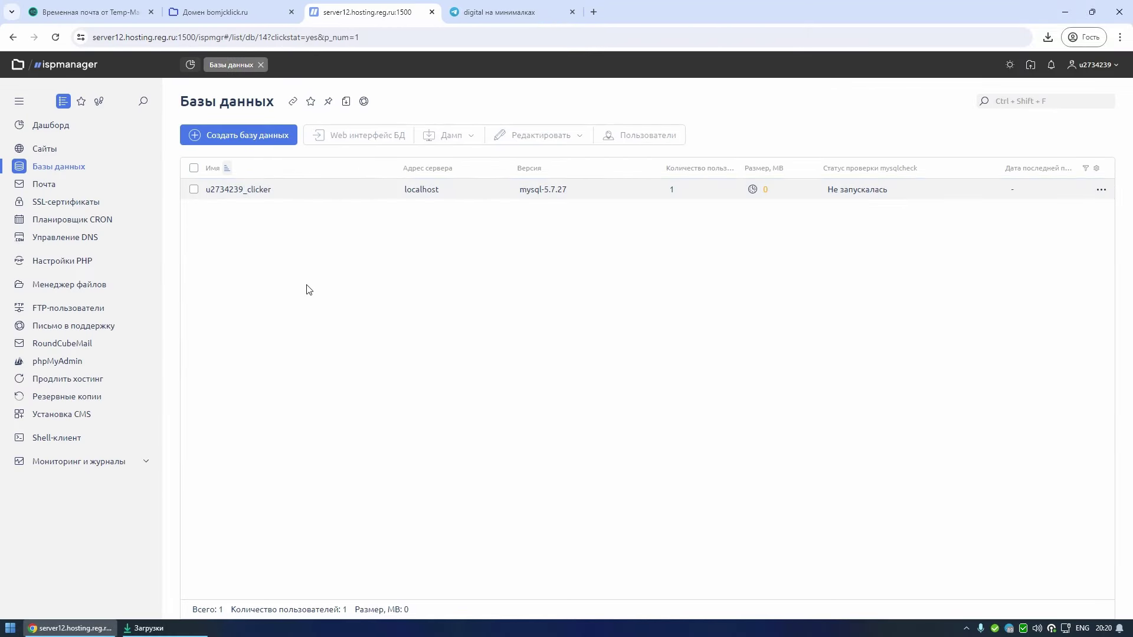
pyautogui.click(79, 149)
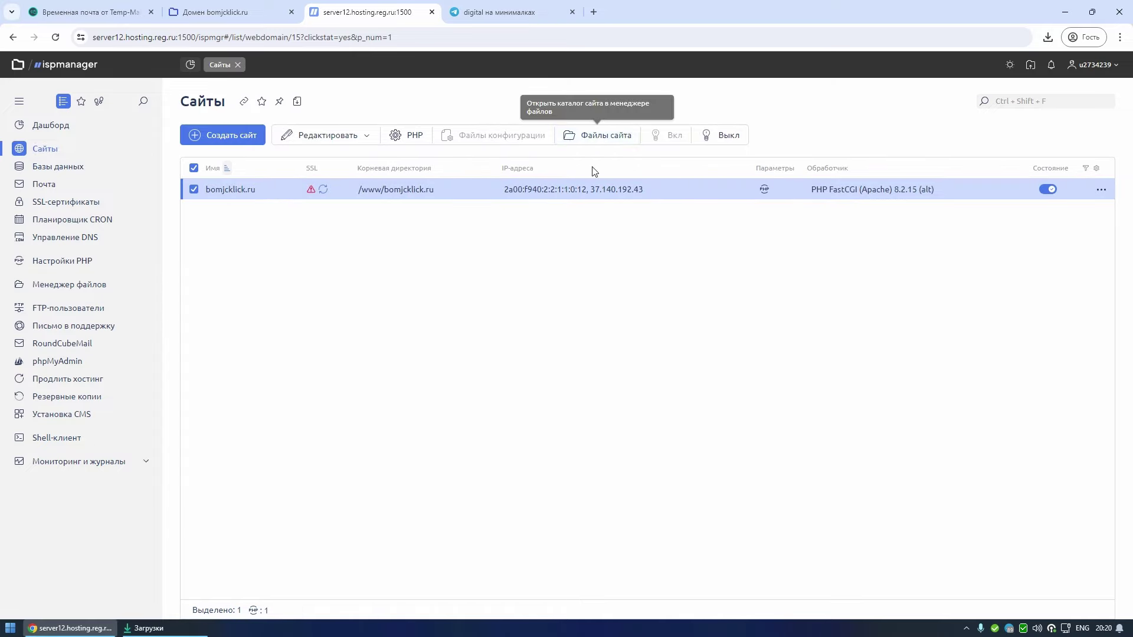
# - Open api/tap.php from the bomjcklick.ru site files in the editor
pyautogui.click(601, 135)
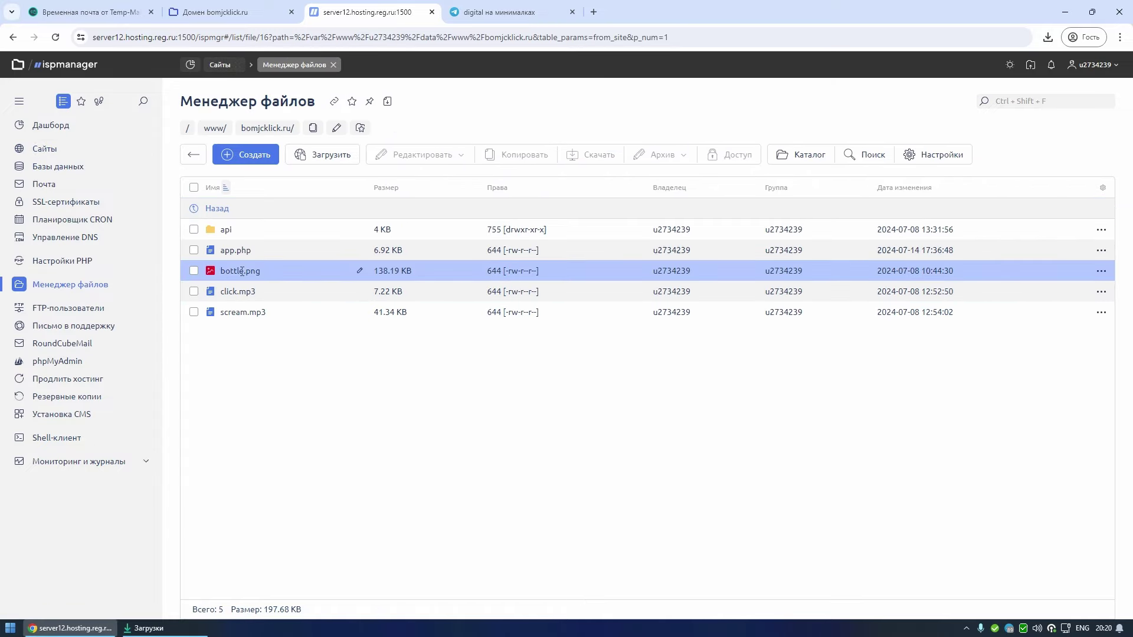
pyautogui.click(252, 232)
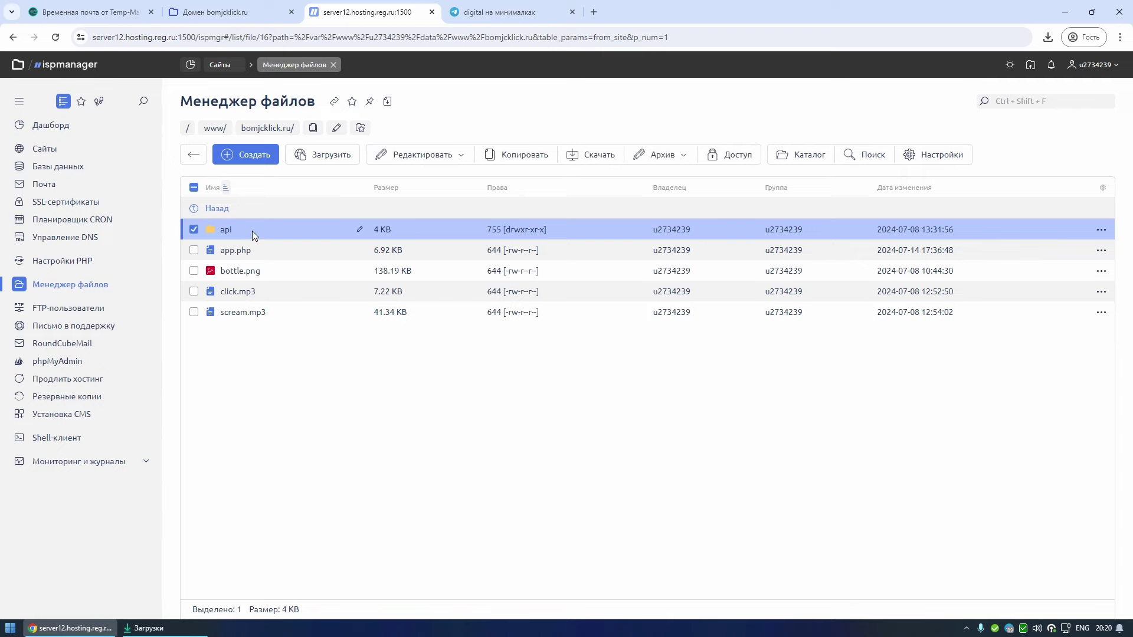
pyautogui.doubleClick(254, 230)
pyautogui.doubleClick(249, 229)
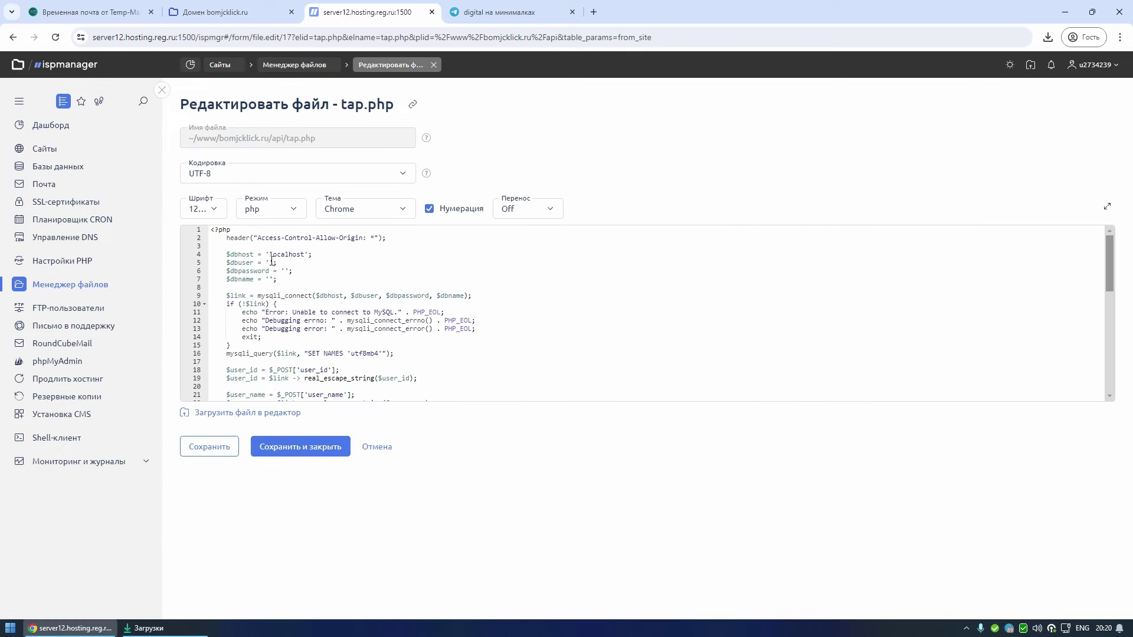
pyautogui.click(270, 262)
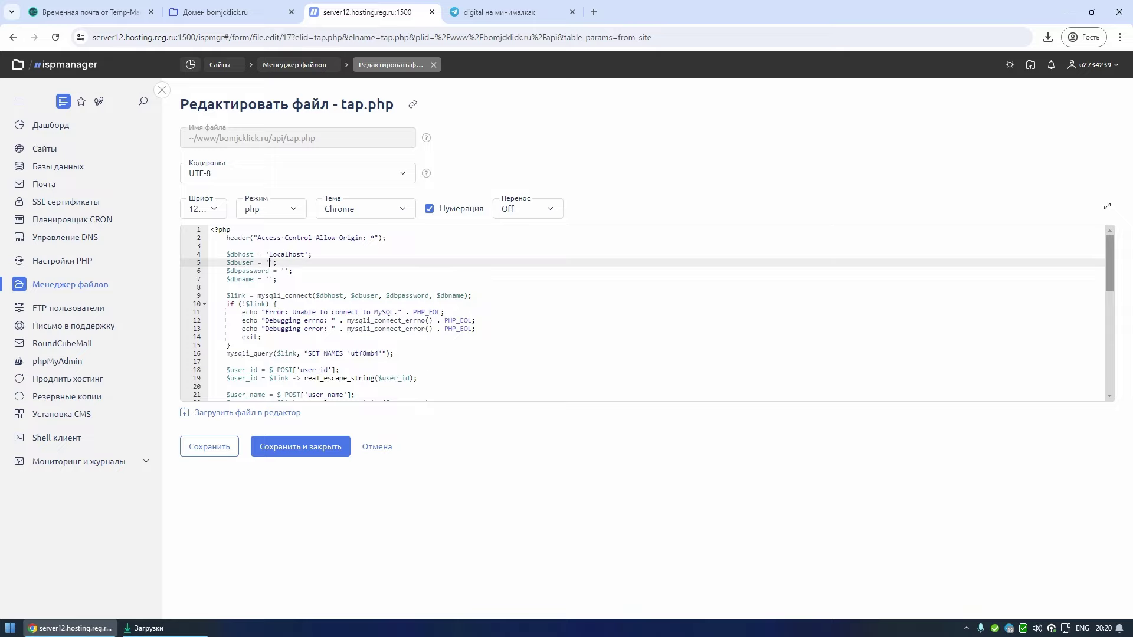
pyautogui.click(281, 271)
# - Copy the clicker database name from a second panel tab into $dbname
pyautogui.middleClick(55, 38)
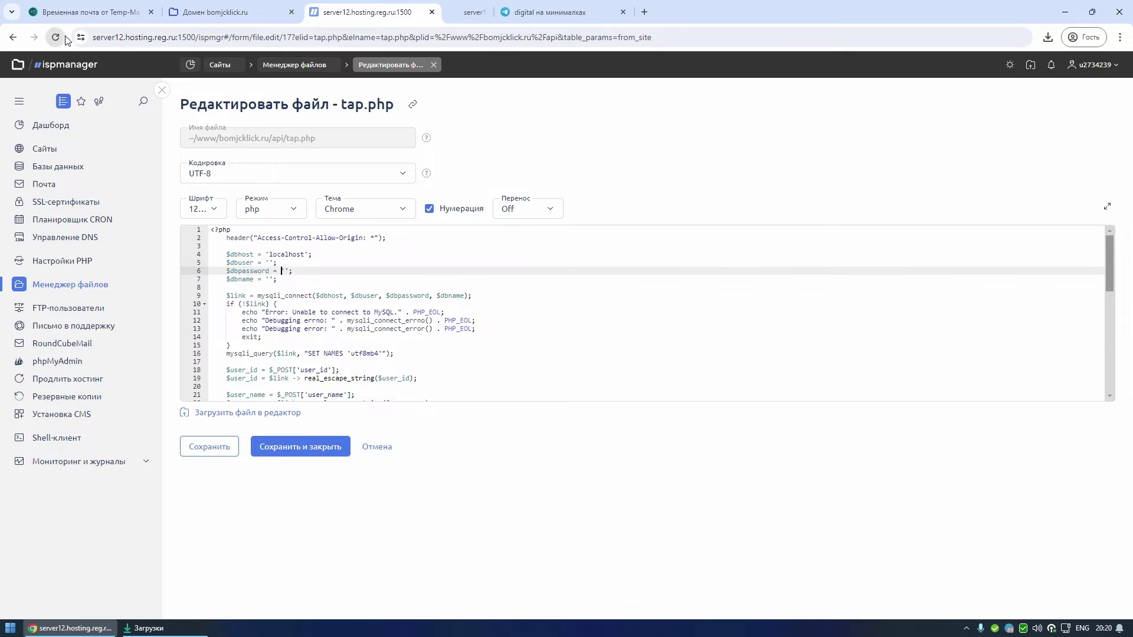
pyautogui.click(67, 171)
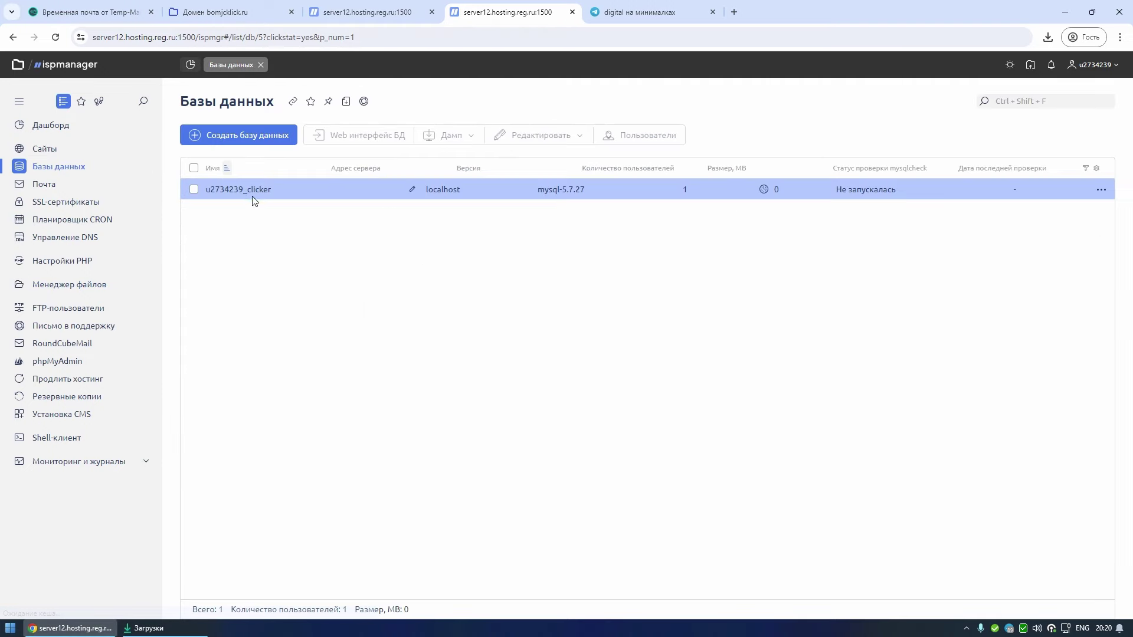
pyautogui.moveTo(272, 189); pyautogui.dragTo(206, 189)
pyautogui.hotkey('ctrl', 'c')
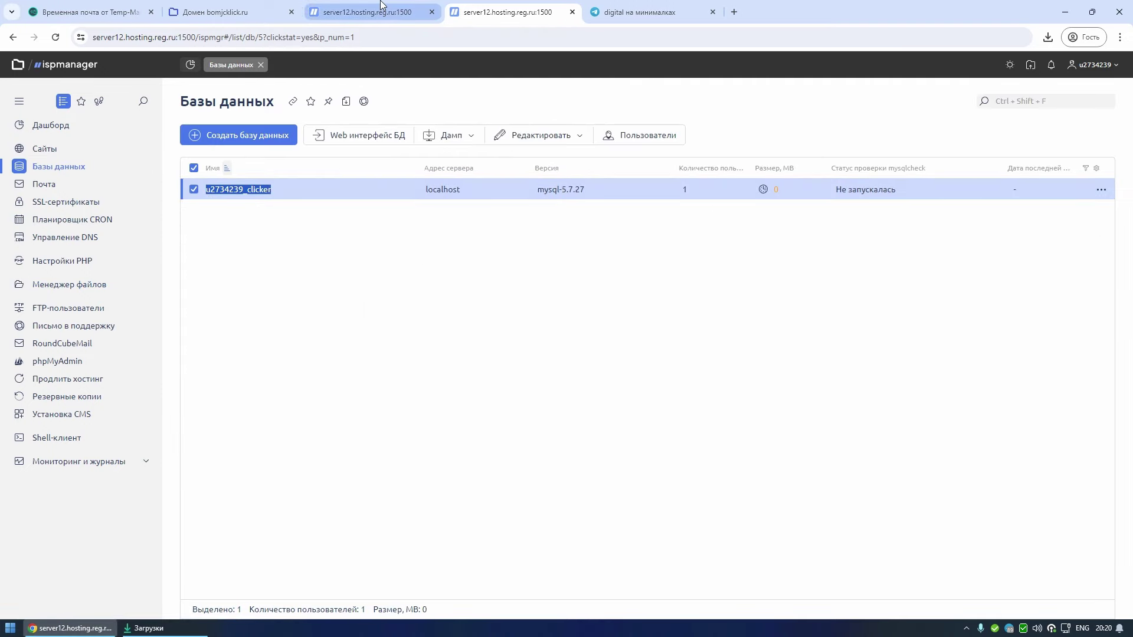
pyautogui.click(381, 13)
pyautogui.click(270, 278)
pyautogui.hotkey('ctrl', 'v')
# - Copy the database user's name and password into tap.php's $dbuser and $dbpassword
pyautogui.hotkey('ctrl', 'Tab')
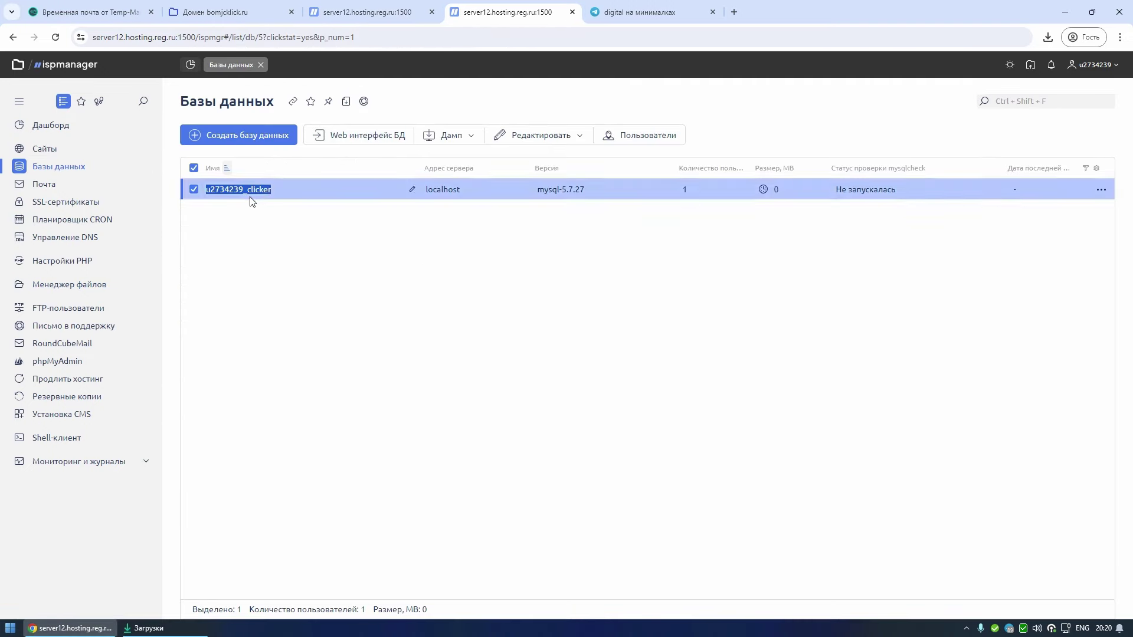
pyautogui.click(640, 145)
pyautogui.moveTo(272, 189); pyautogui.dragTo(206, 190)
pyautogui.click(366, 11)
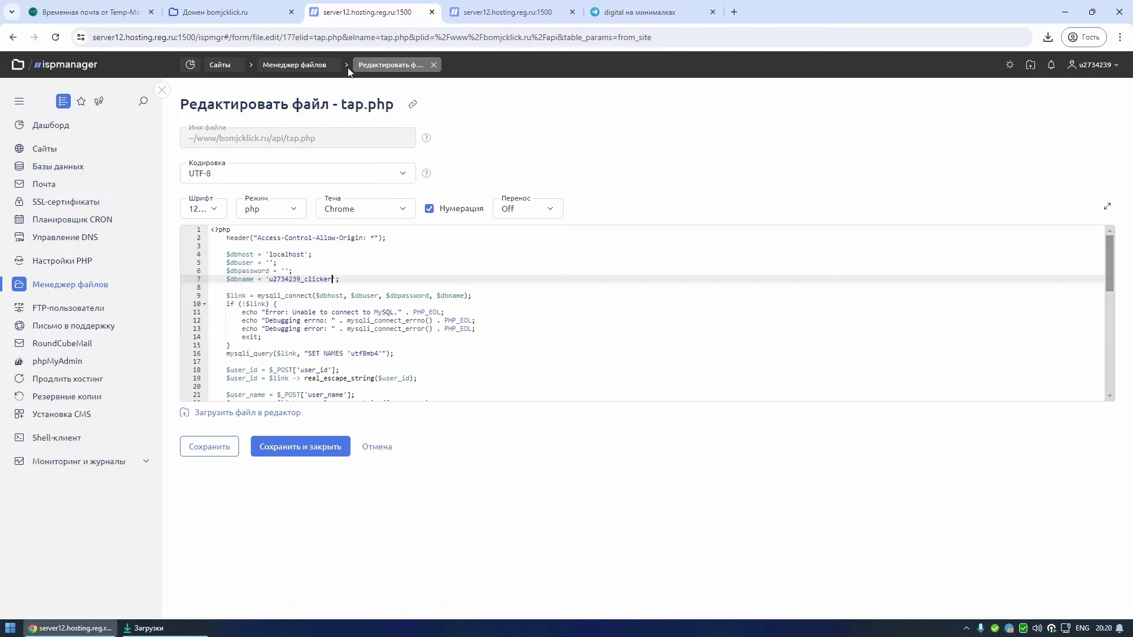
pyautogui.click(270, 262)
pyautogui.hotkey('ctrl', 'Tab')
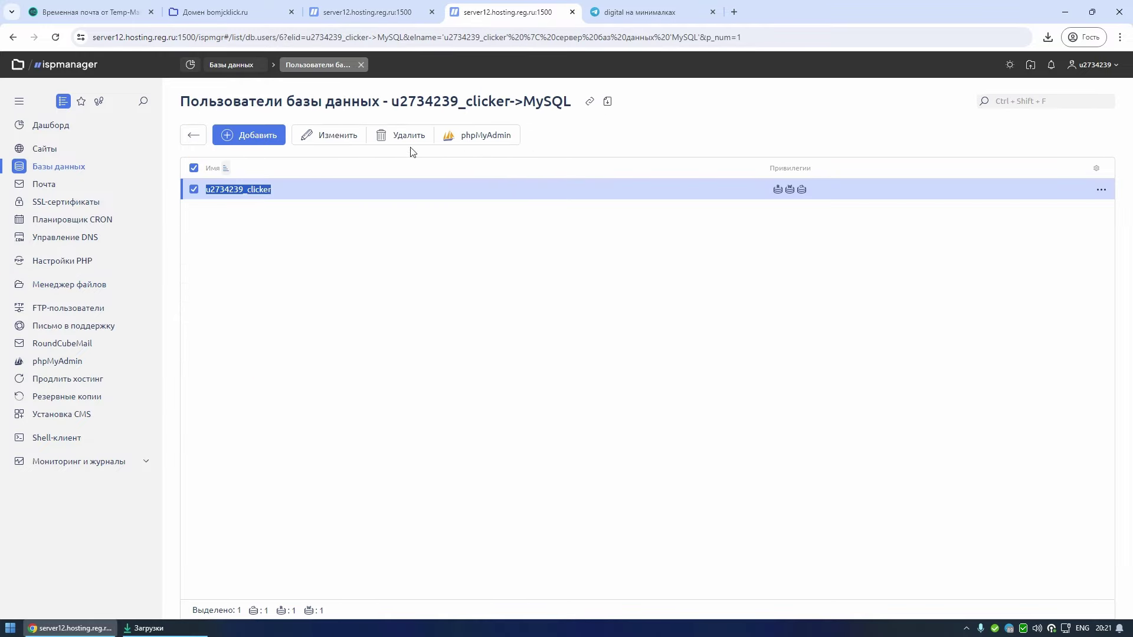
pyautogui.click(318, 135)
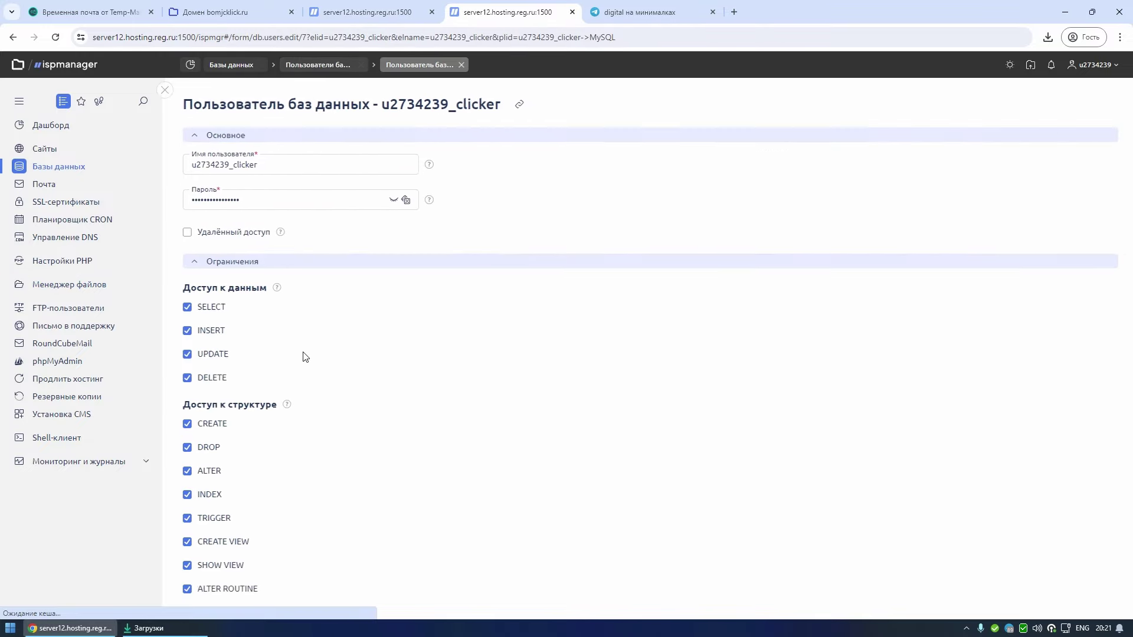
pyautogui.click(391, 200)
pyautogui.moveTo(380, 201); pyautogui.dragTo(121, 196)
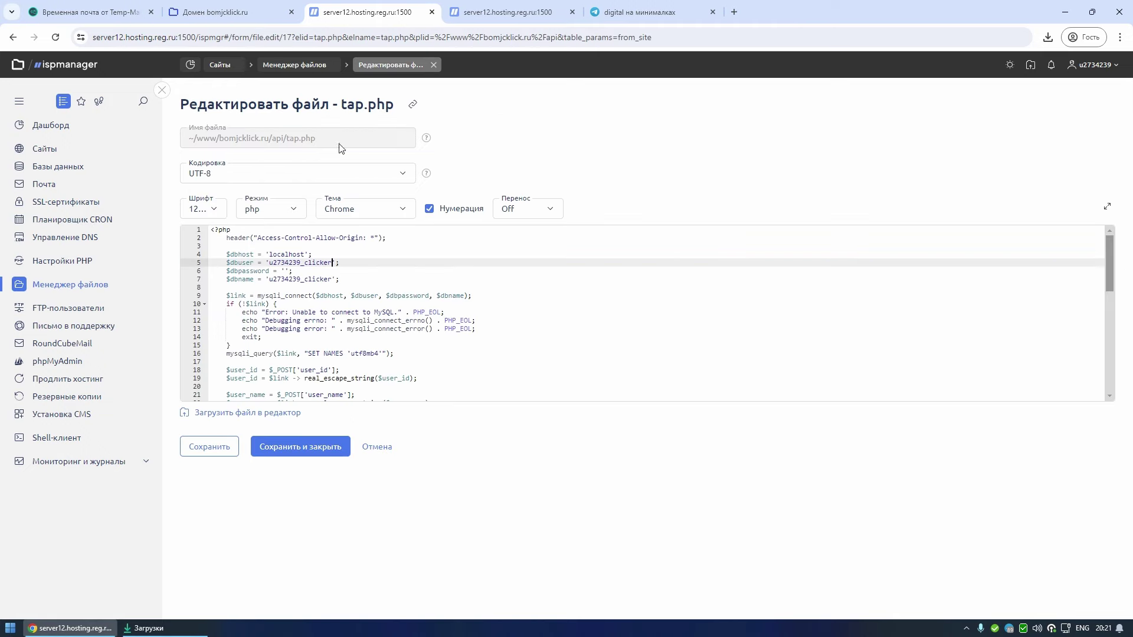
pyautogui.click(278, 271)
pyautogui.hotkey('ctrl', 'v')
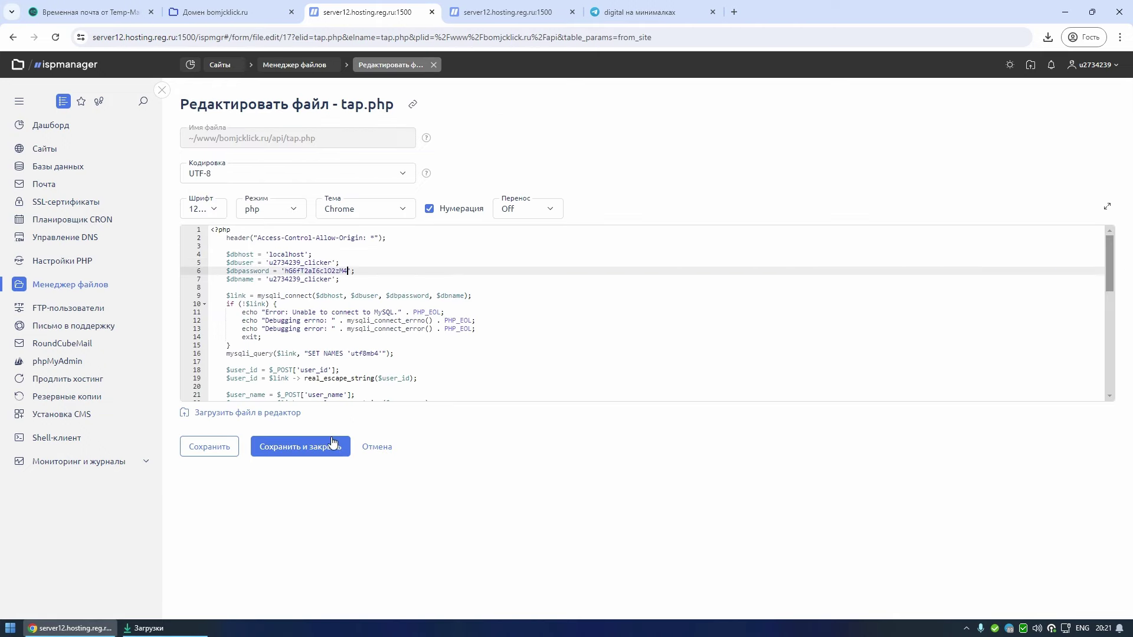
# - Save and close tap.php, then open app.php from the site's root folder for editing
pyautogui.click(328, 444)
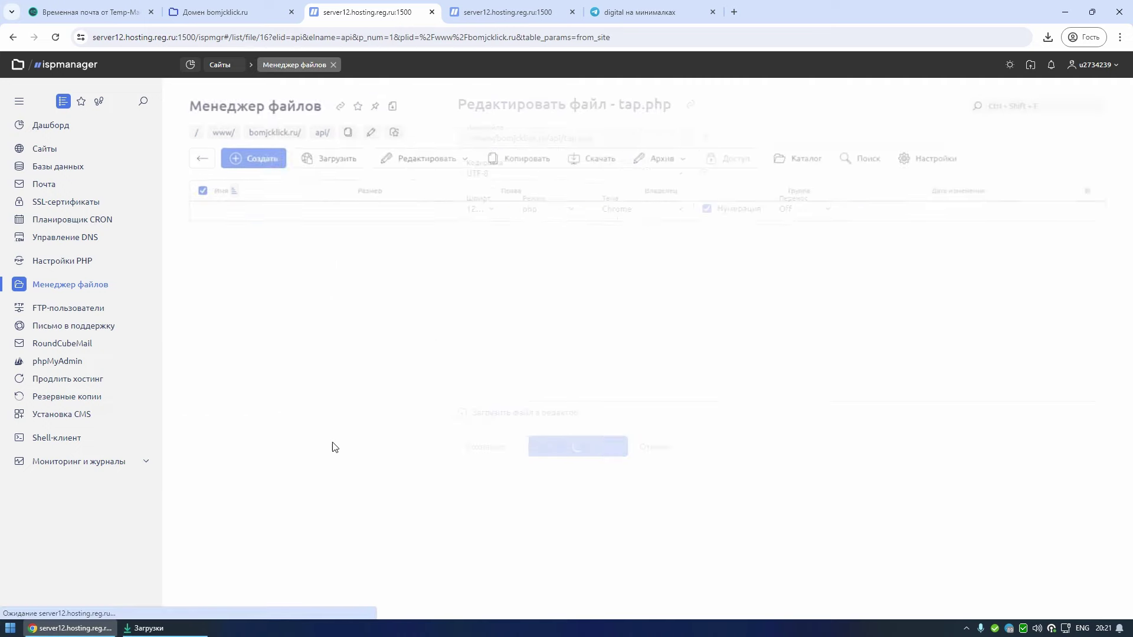
pyautogui.click(289, 129)
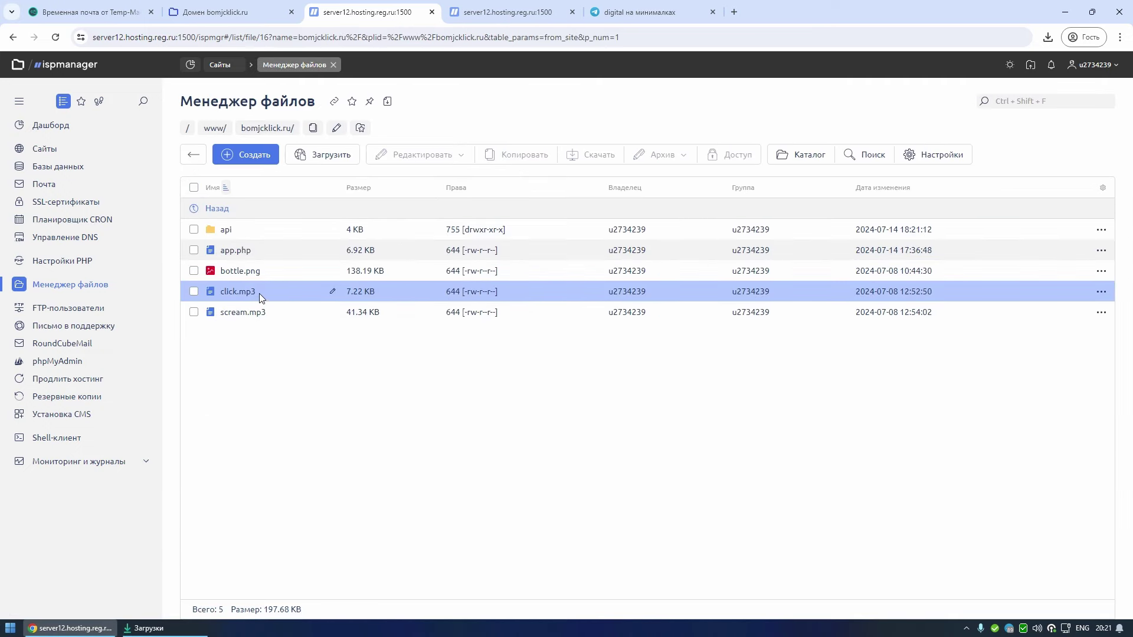
pyautogui.doubleClick(256, 253)
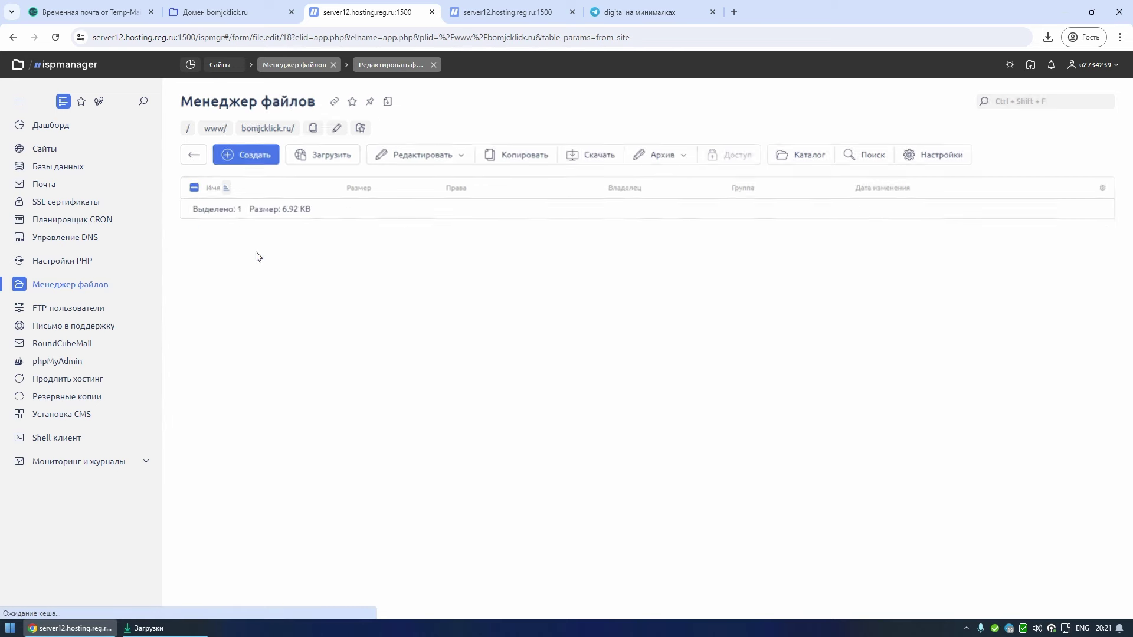
pyautogui.click(313, 255)
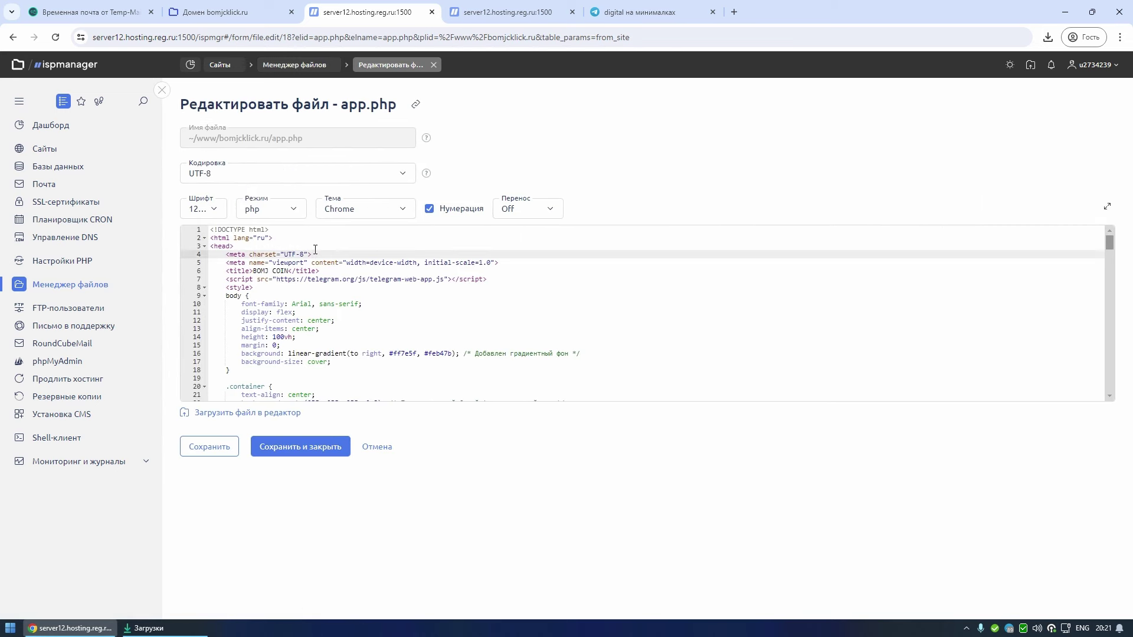
# - Replace every example.com in app.php with bomjcklick.ru and save the file
pyautogui.hotkey('ctrl', 'h')
pyautogui.write('e')
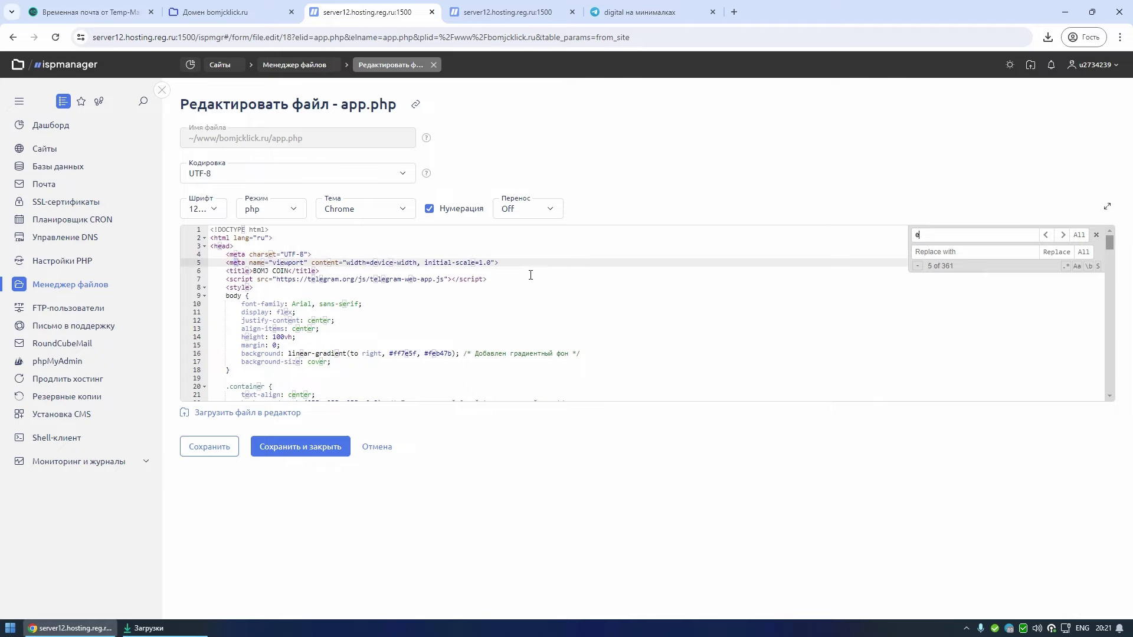
pyautogui.write('xample.com')
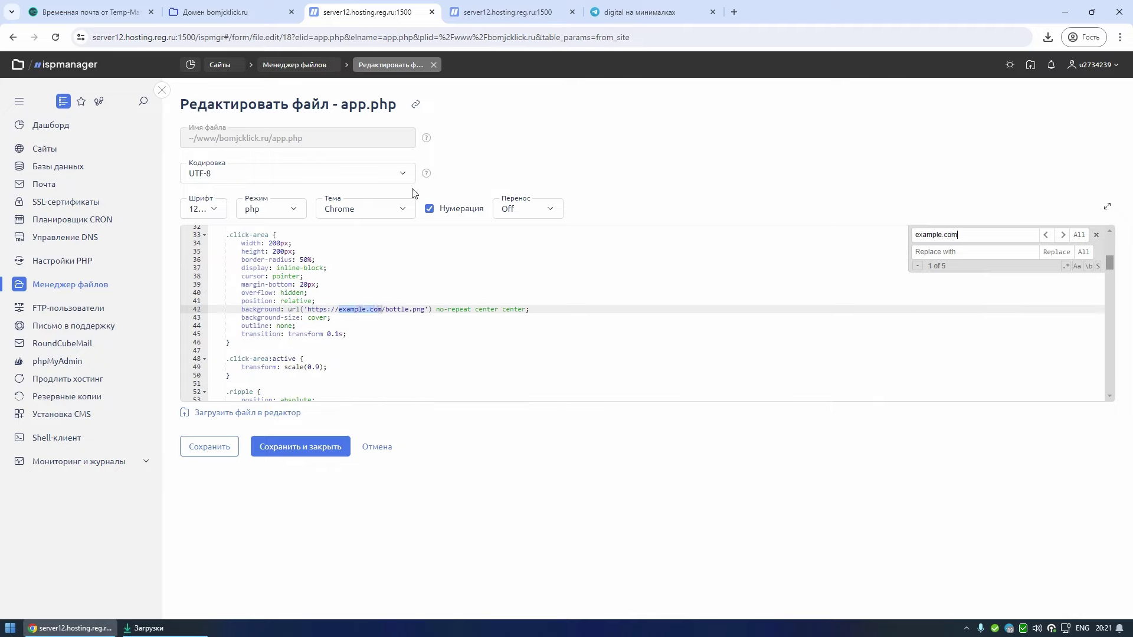
pyautogui.moveTo(218, 134); pyautogui.dragTo(269, 137)
pyautogui.rightClick(269, 141)
pyautogui.click(283, 151)
pyautogui.click(1017, 252)
pyautogui.hotkey('ctrl', 'v')
pyautogui.click(1084, 252)
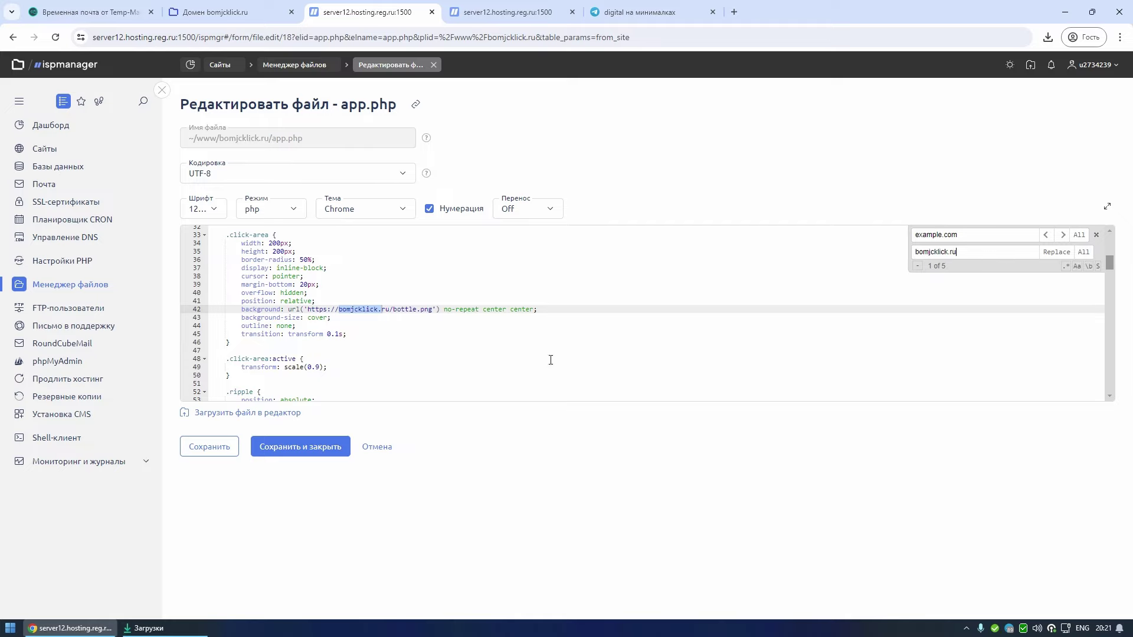
pyautogui.click(219, 449)
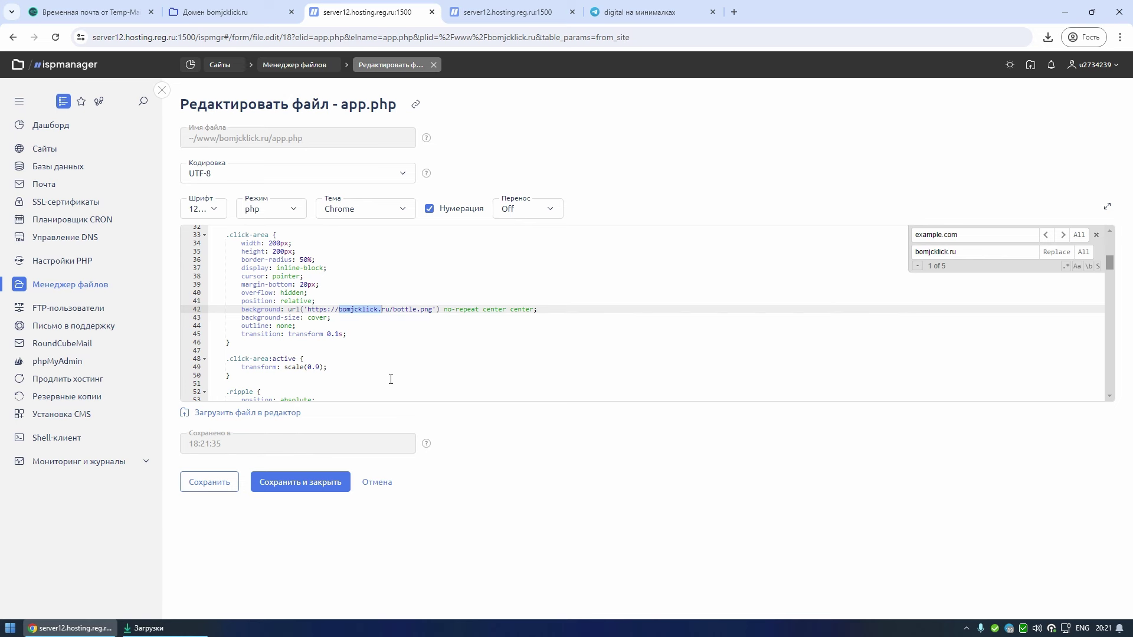
pyautogui.hotkey('ctrl', '5')
pyautogui.click(170, 66)
pyautogui.write('@bot_')
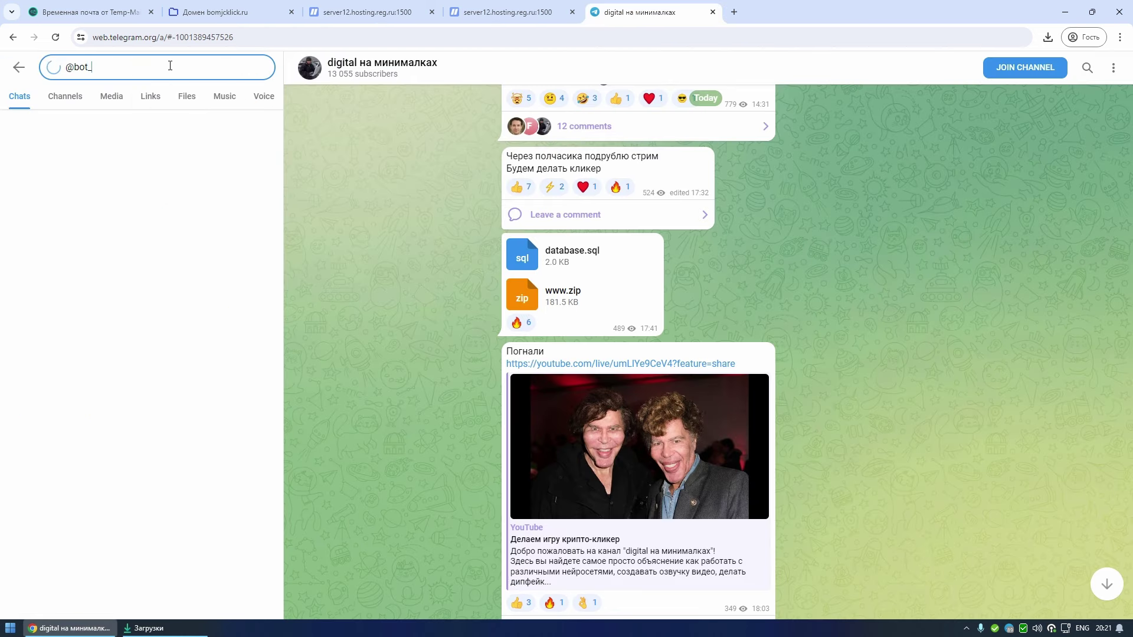
pyautogui.write('father')
# - Start BotFather and run /newbot, sending the name BOMJ COIN and the username bomjcoin777bot
pyautogui.click(139, 147)
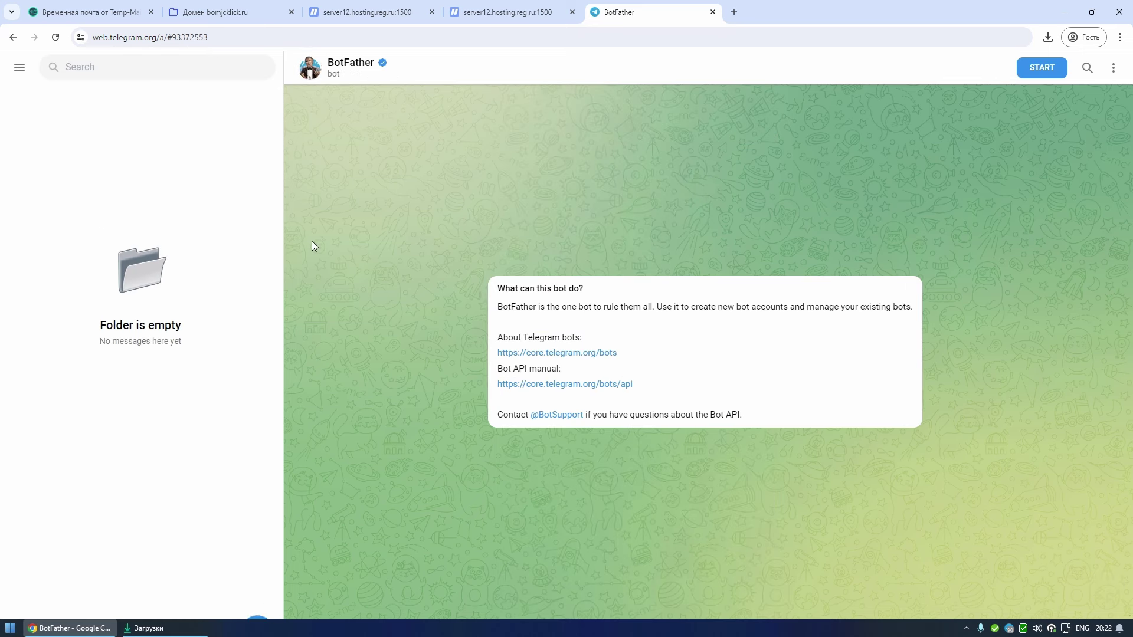
pyautogui.click(1040, 68)
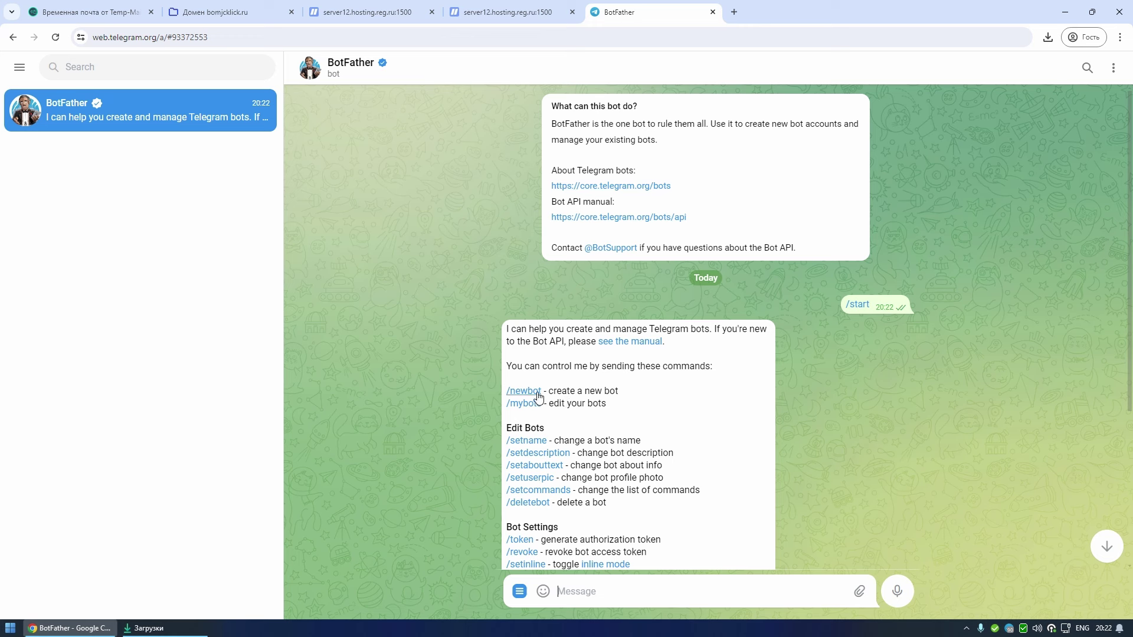
pyautogui.click(527, 392)
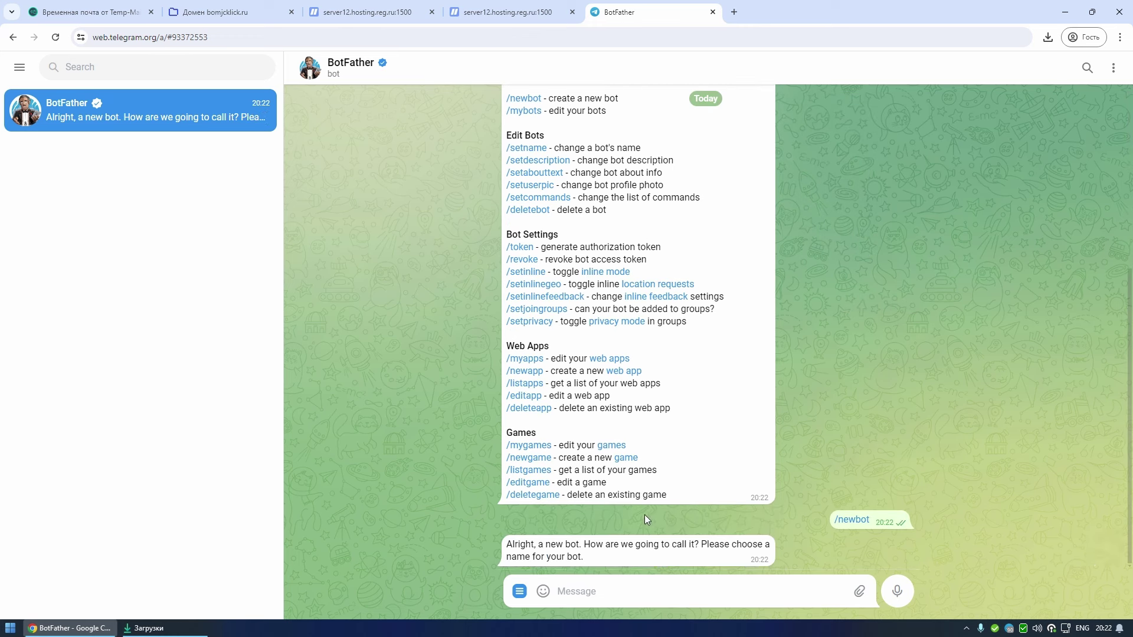
pyautogui.click(673, 592)
pyautogui.write('BOMJ COIN')
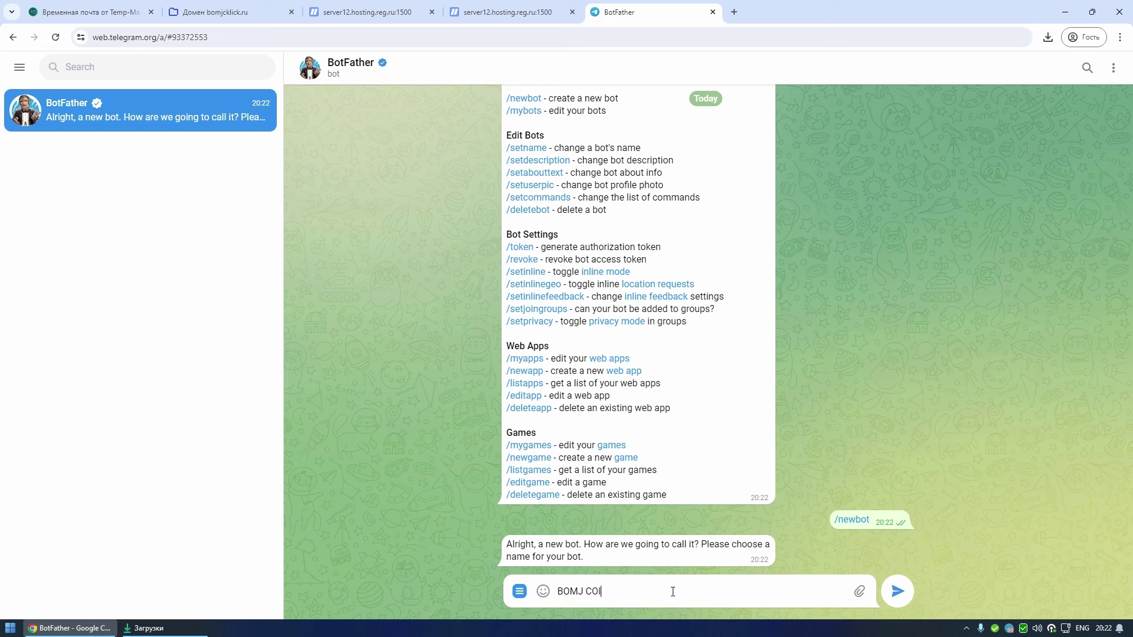
pyautogui.press('Return')
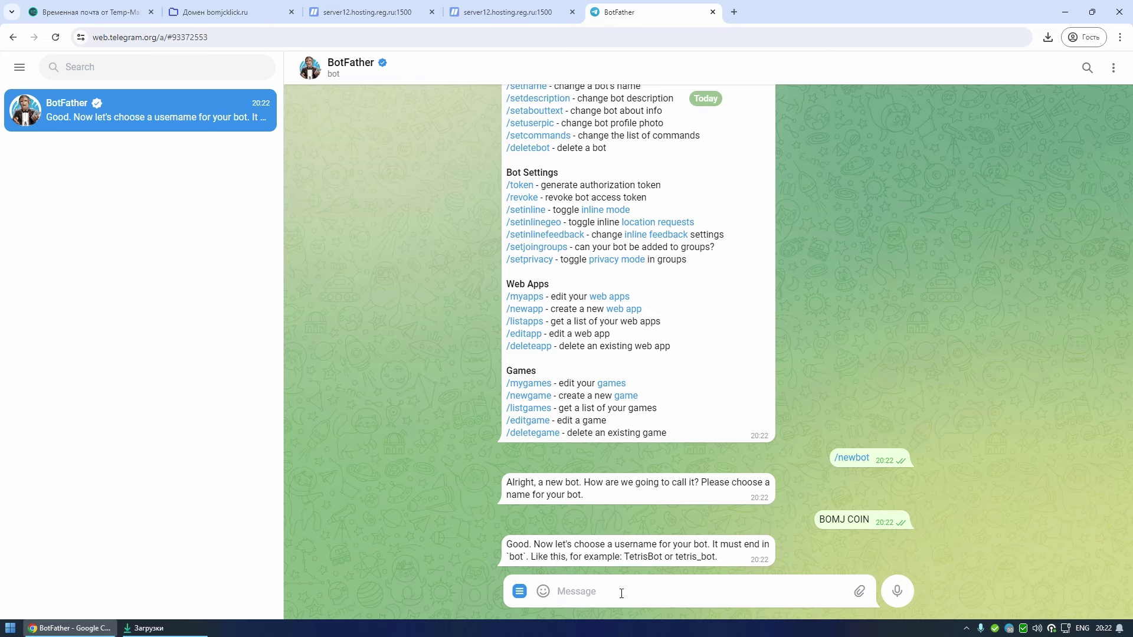
pyautogui.write('bomjcoin777bot')
pyautogui.press('Return')
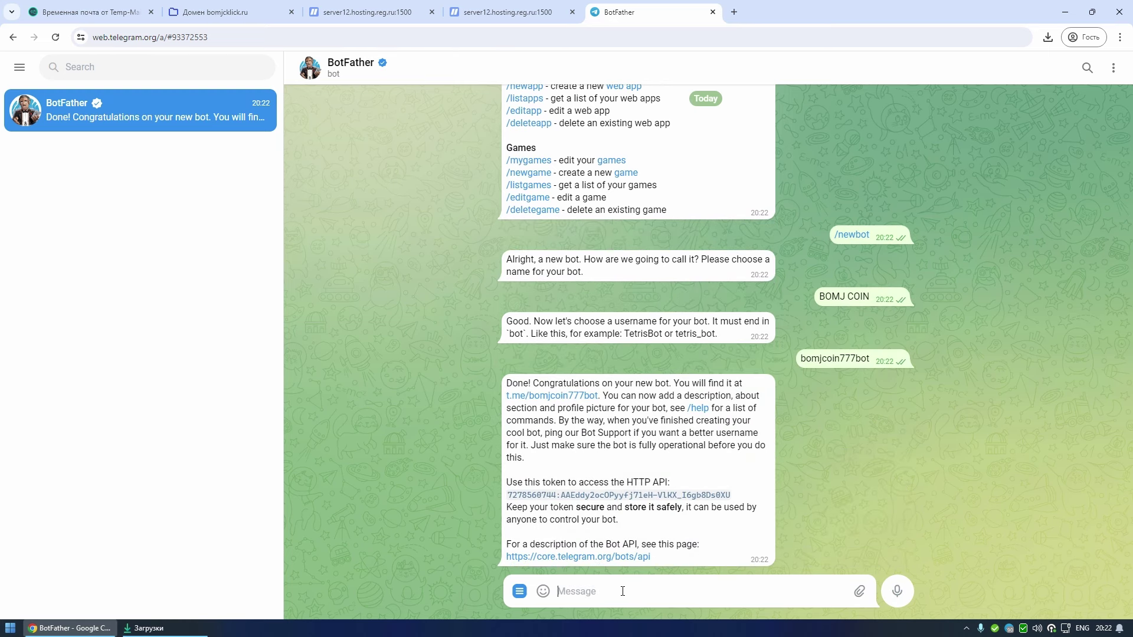
pyautogui.click(519, 592)
pyautogui.click(576, 416)
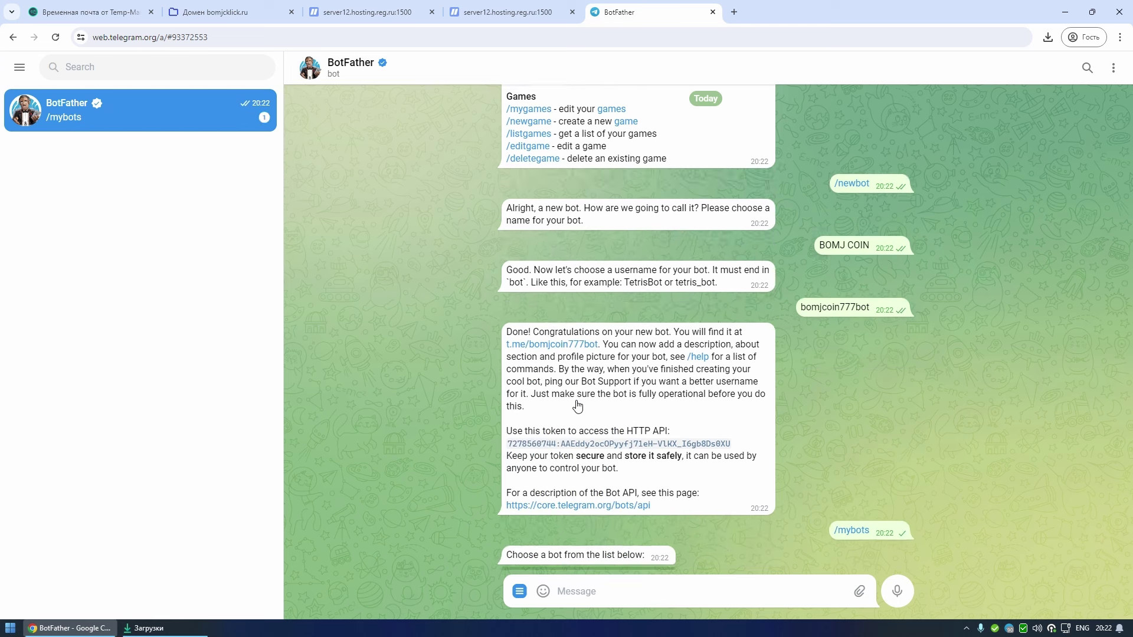
pyautogui.click(630, 555)
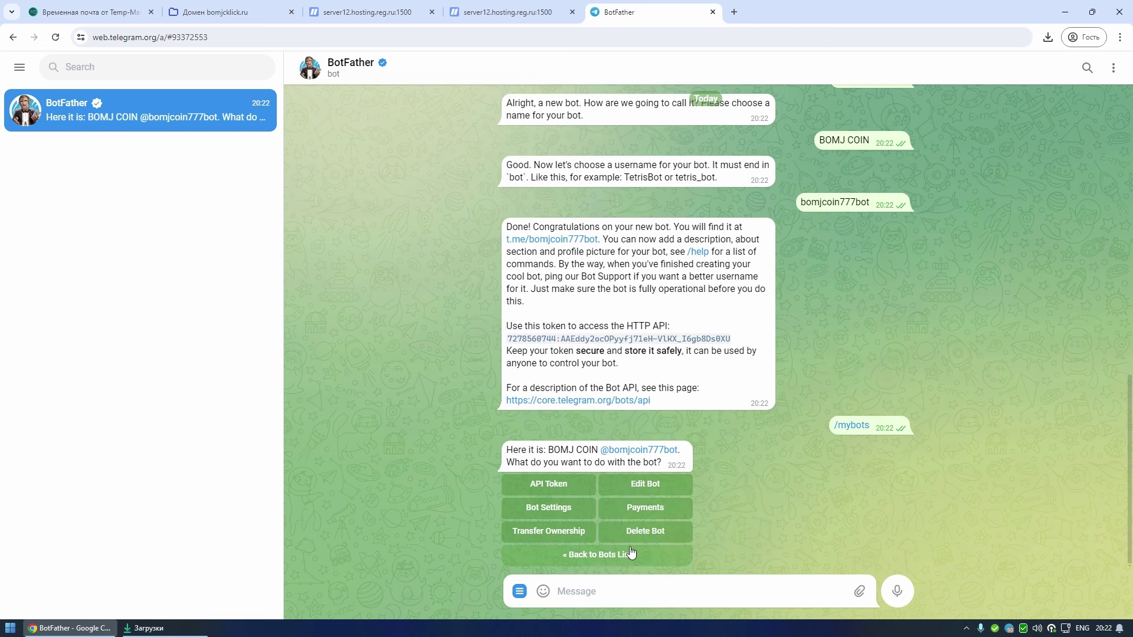
pyautogui.click(577, 516)
pyautogui.click(590, 534)
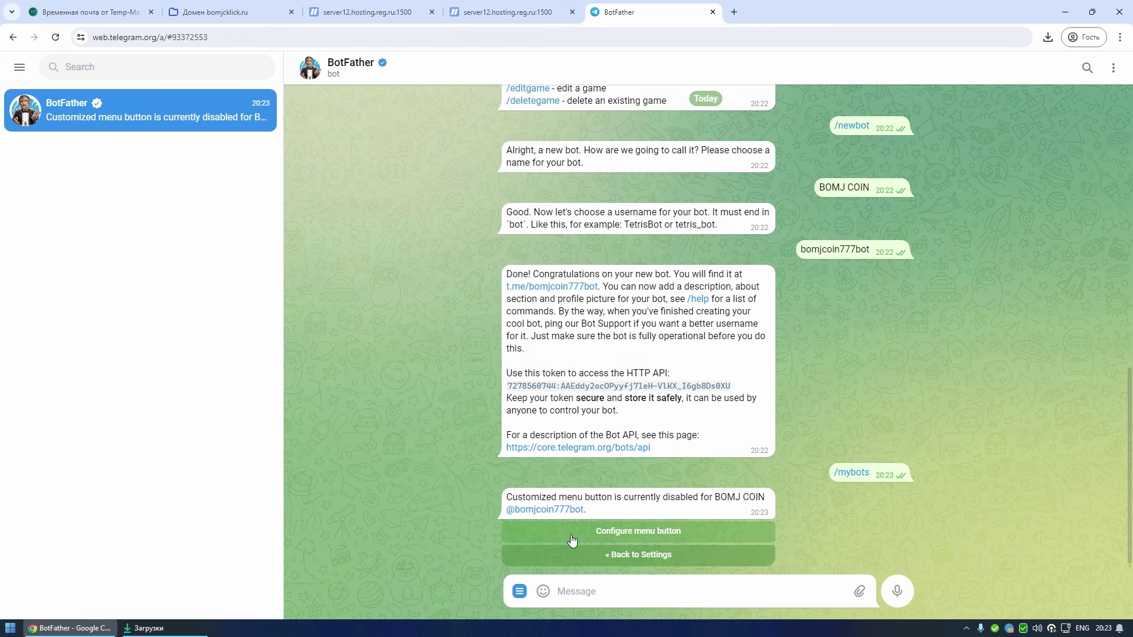
pyautogui.click(572, 539)
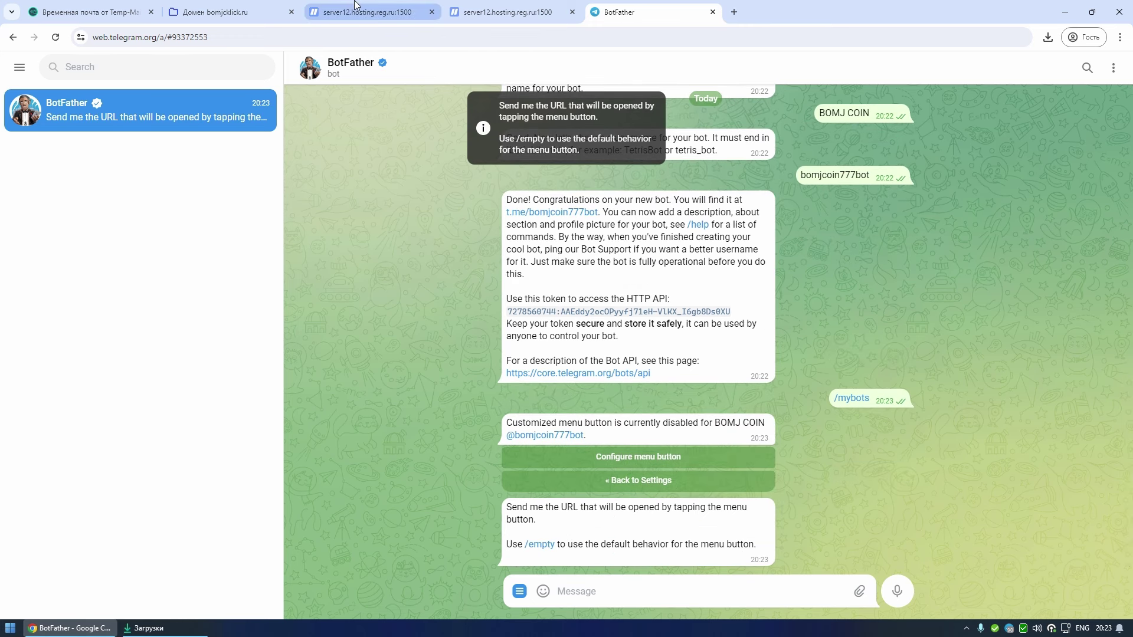
pyautogui.click(356, 7)
pyautogui.moveTo(321, 143); pyautogui.dragTo(219, 141)
pyautogui.hotkey('ctrl', 'c')
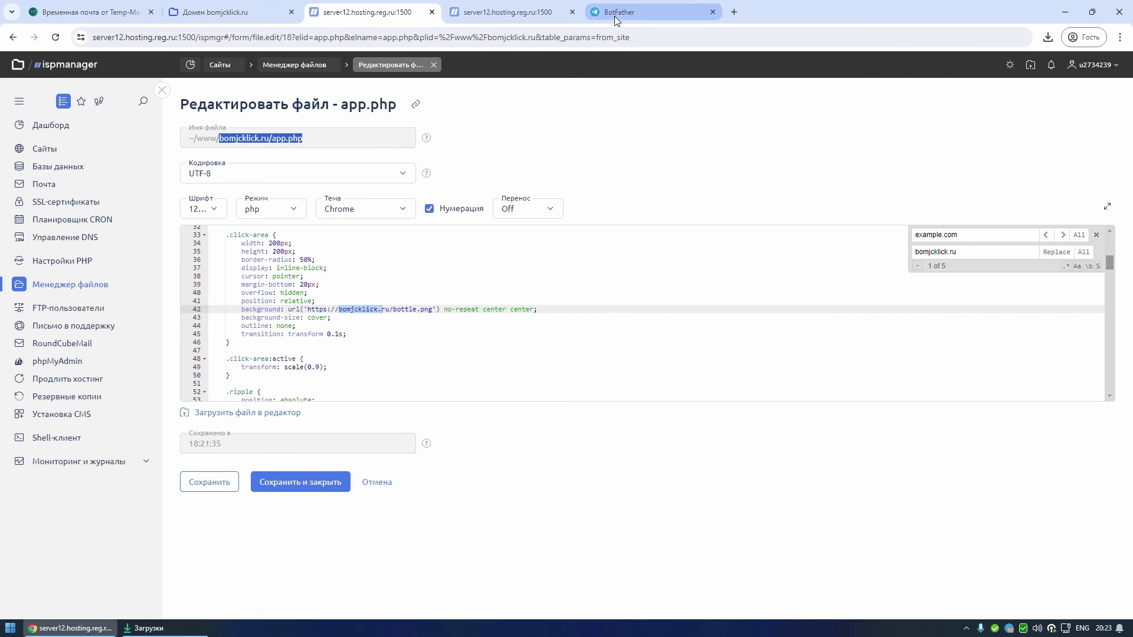
pyautogui.click(617, 13)
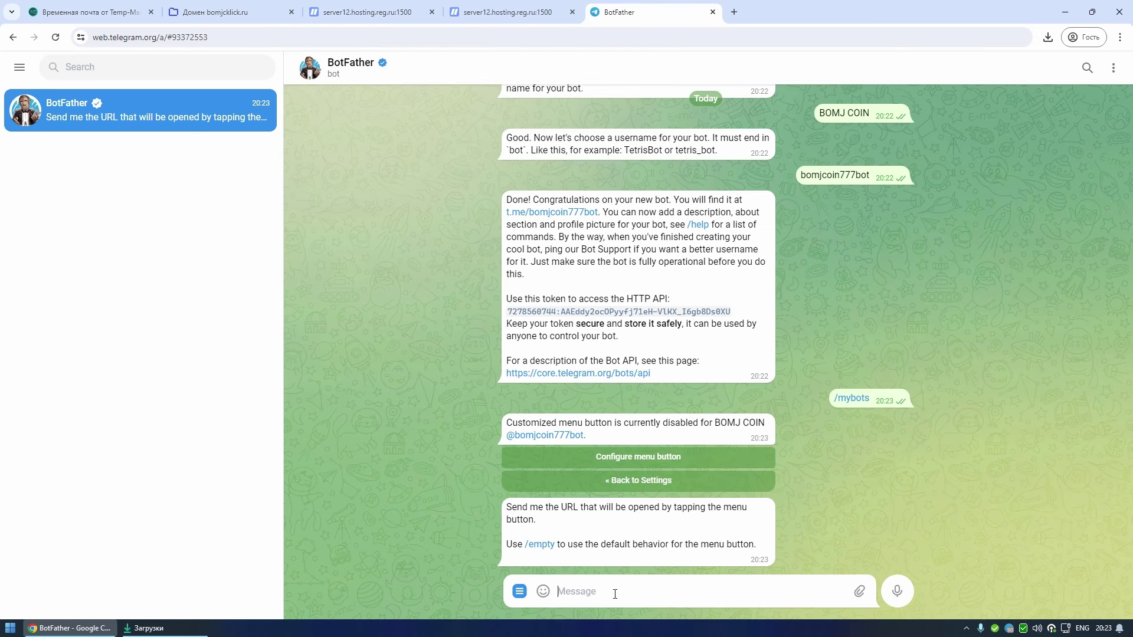
pyautogui.write('http://')
pyautogui.hotkey('ctrl', 'v')
pyautogui.press('Return')
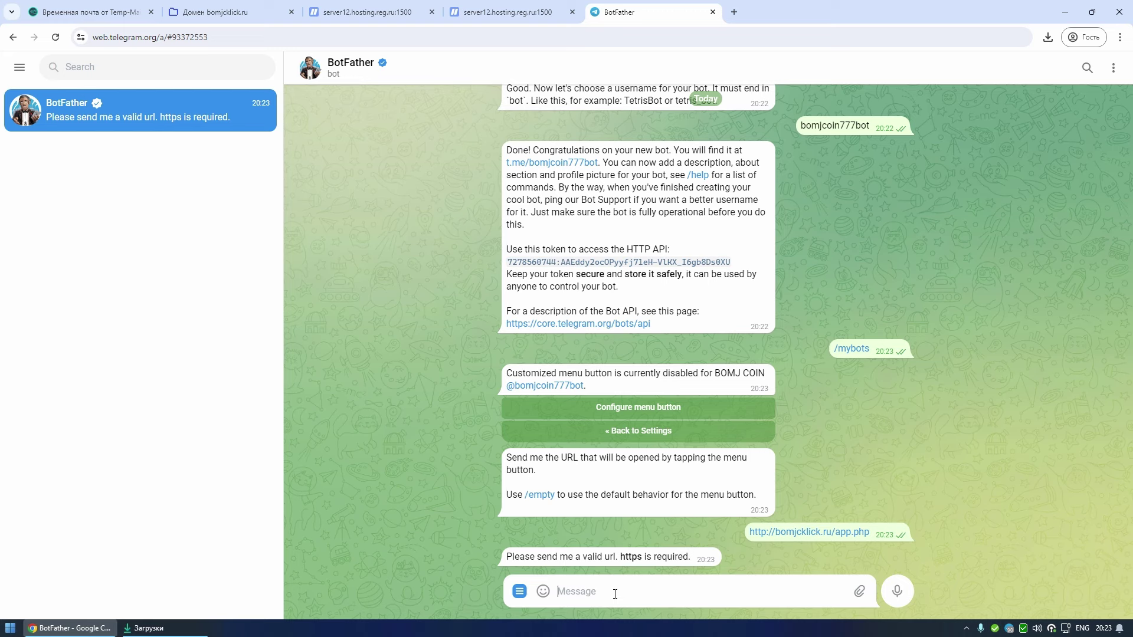
pyautogui.write('https://')
pyautogui.hotkey('ctrl', 'v')
pyautogui.press('Return')
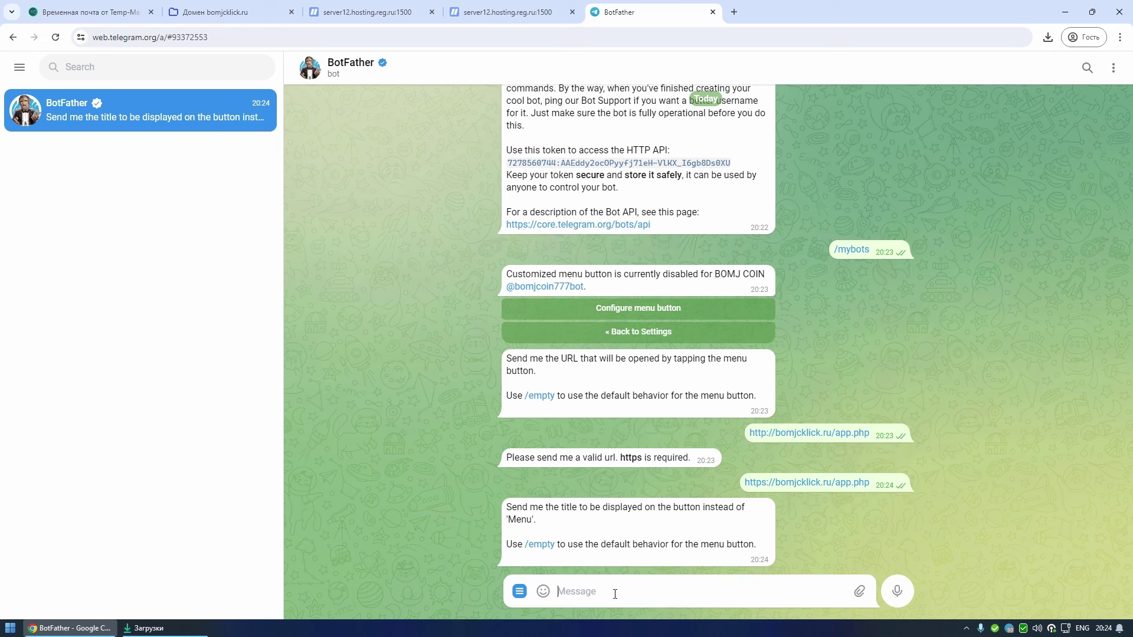
# - Title the menu button Играть
pyautogui.hotkey('alt', 'shift')
pyautogui.write('Играть')
pyautogui.press('Return')
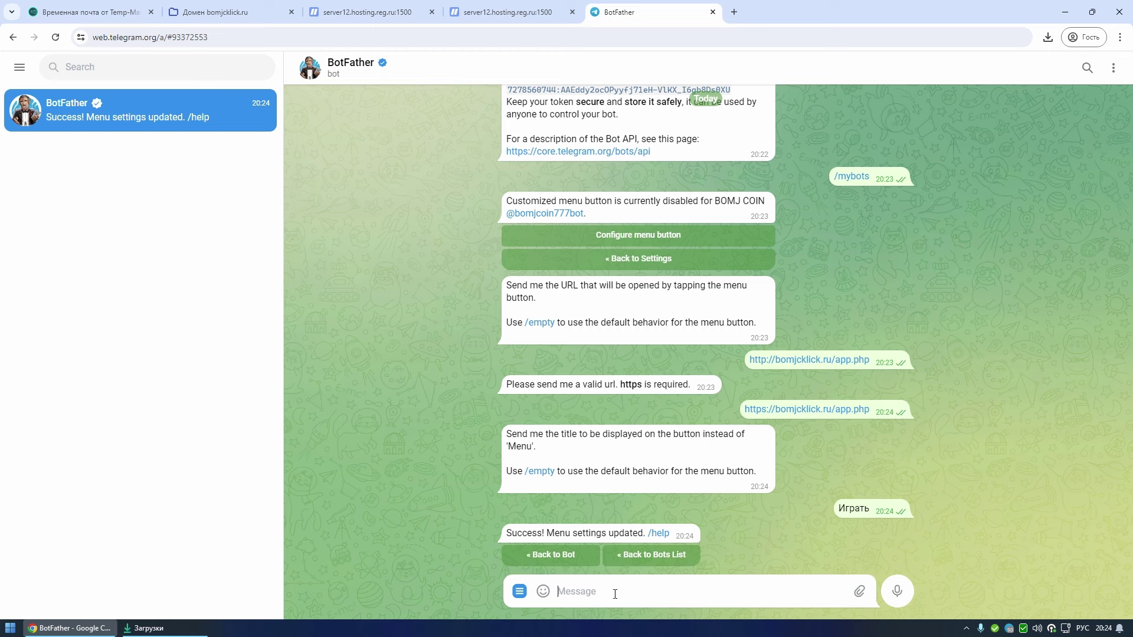
pyautogui.click(571, 214)
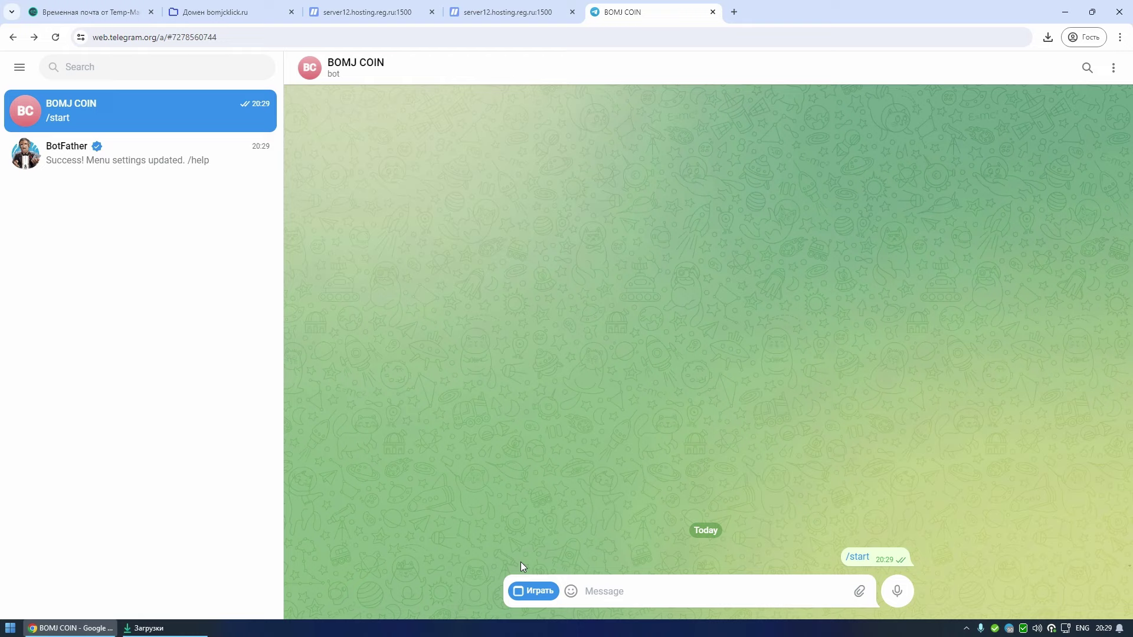
pyautogui.click(530, 590)
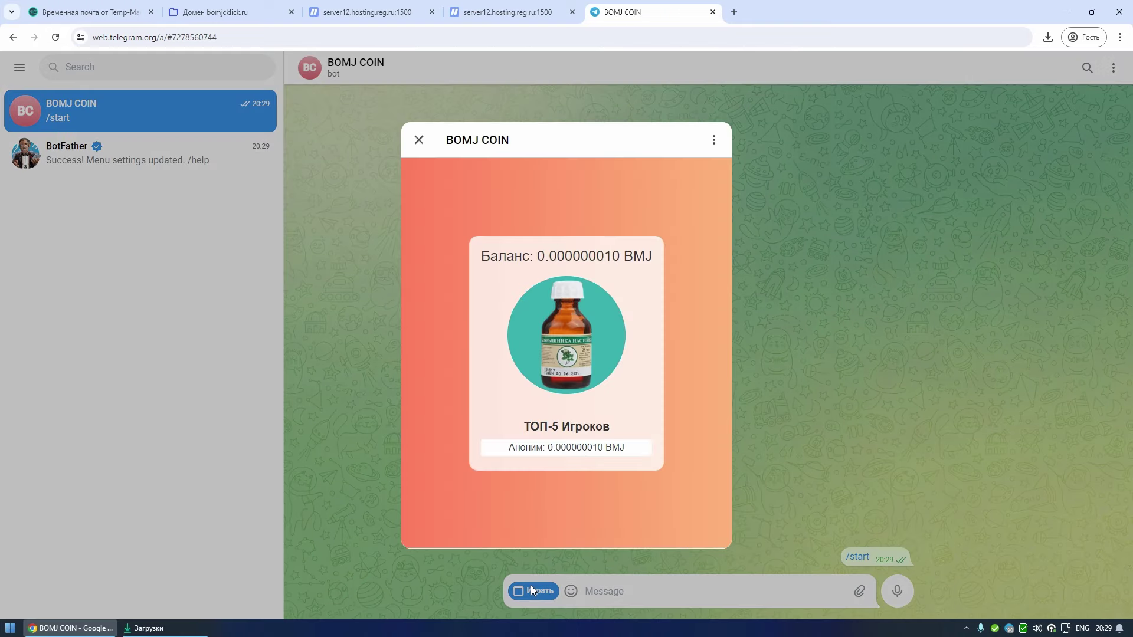
pyautogui.click(575, 339)
pyautogui.click(576, 336)
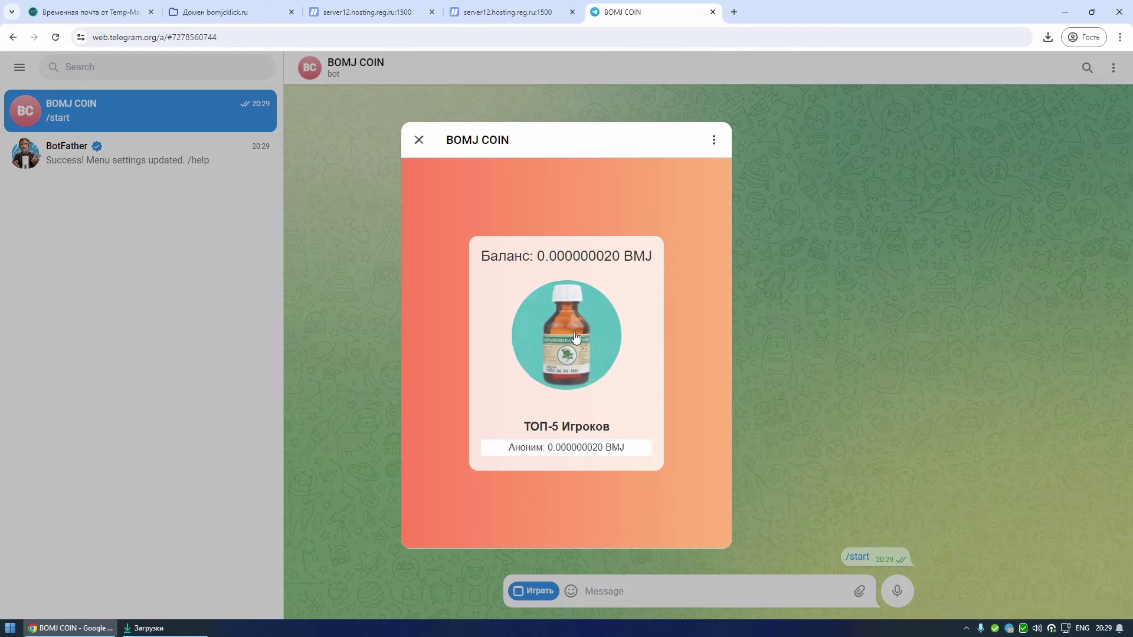
pyautogui.click(576, 337)
pyautogui.click(576, 337)
pyautogui.tripleClick(576, 336)
pyautogui.doubleClick(576, 336)
pyautogui.doubleClick(576, 337)
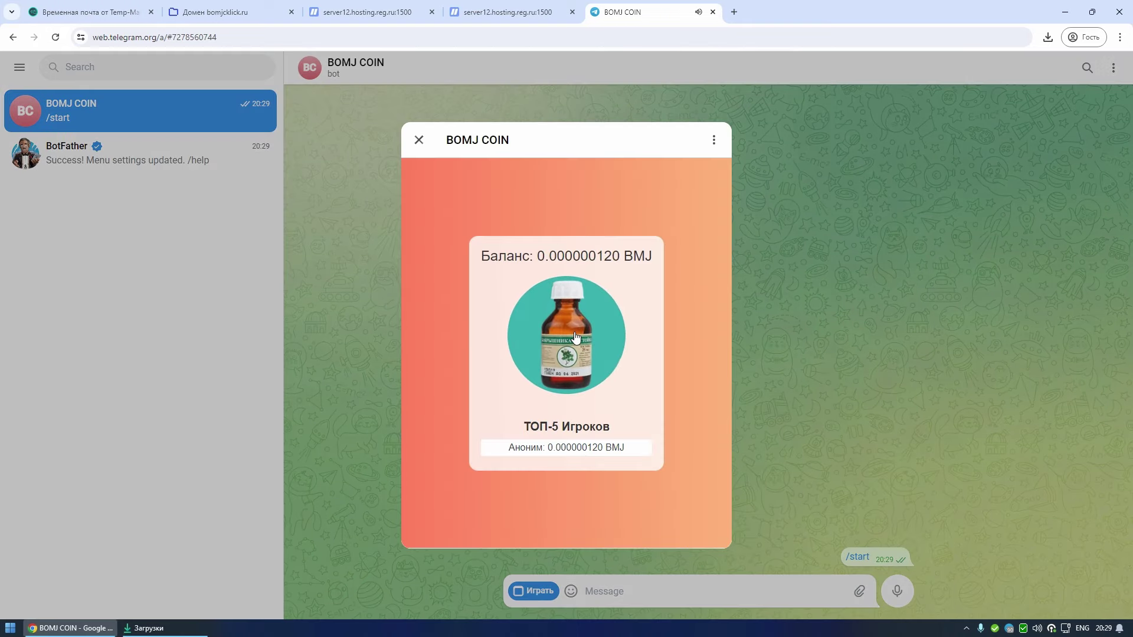
pyautogui.tripleClick(576, 336)
pyautogui.tripleClick(576, 336)
pyautogui.tripleClick(576, 336)
pyautogui.tripleClick(576, 337)
pyautogui.tripleClick(576, 336)
pyautogui.tripleClick(576, 336)
pyautogui.doubleClick(576, 337)
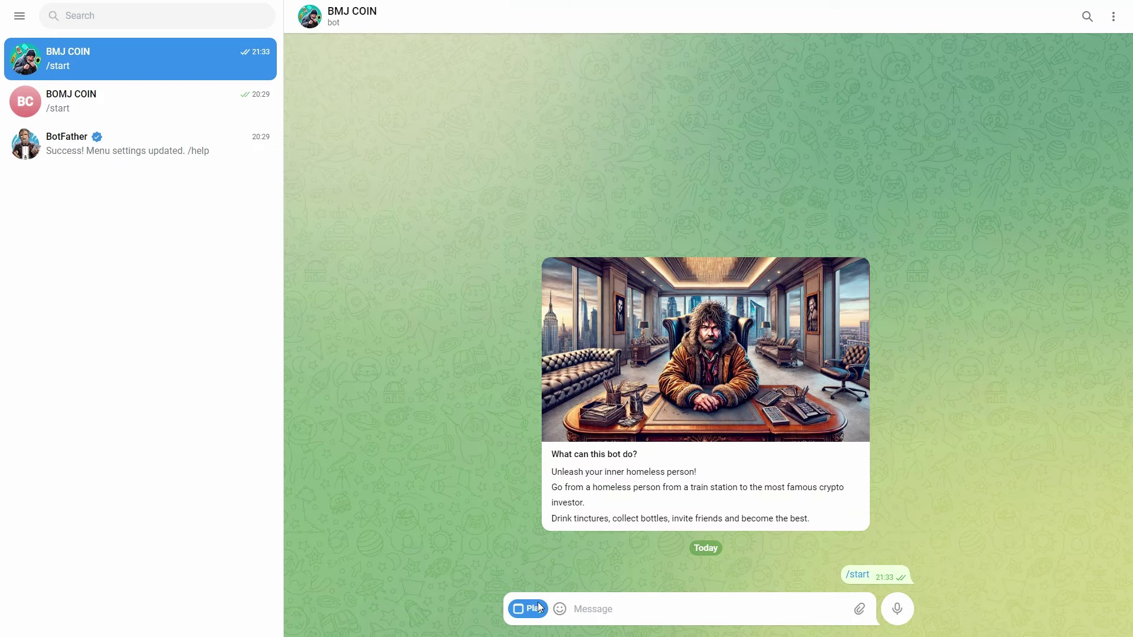
# - Open the BMJ COIN mini app, tap the coin three times and start Поймай мерзавчик
pyautogui.click(532, 608)
pyautogui.click(587, 237)
pyautogui.click(587, 236)
pyautogui.click(587, 236)
pyautogui.click(587, 236)
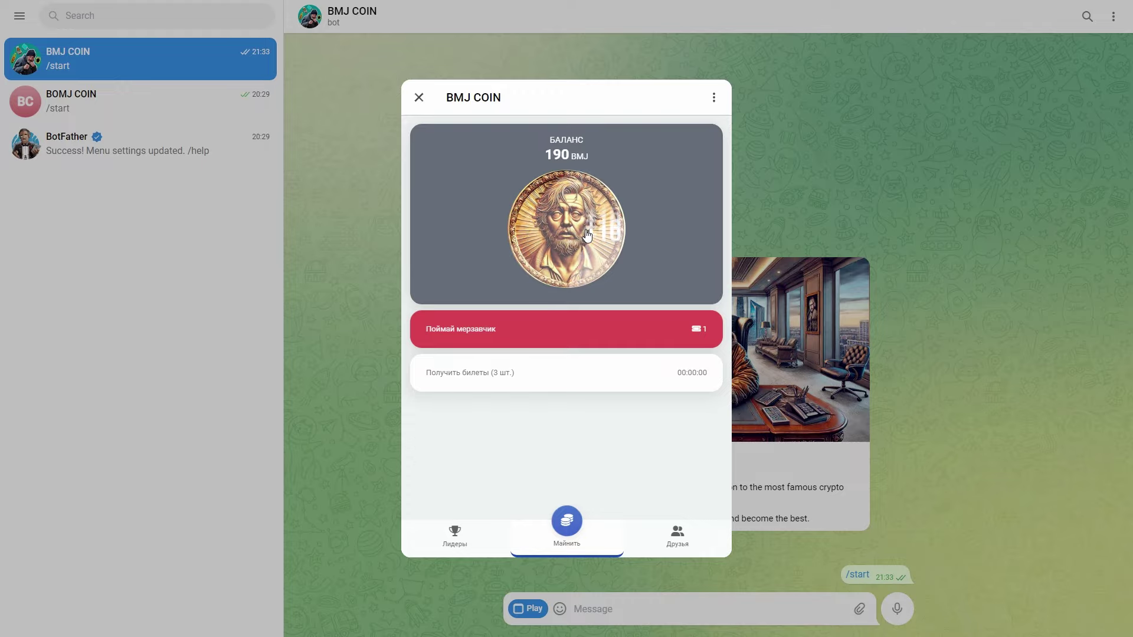
pyautogui.click(584, 242)
pyautogui.click(584, 242)
pyautogui.click(584, 242)
pyautogui.click(558, 328)
# - Catch 14 falling bottles in the Поймай мерзавчик game
pyautogui.click(452, 260)
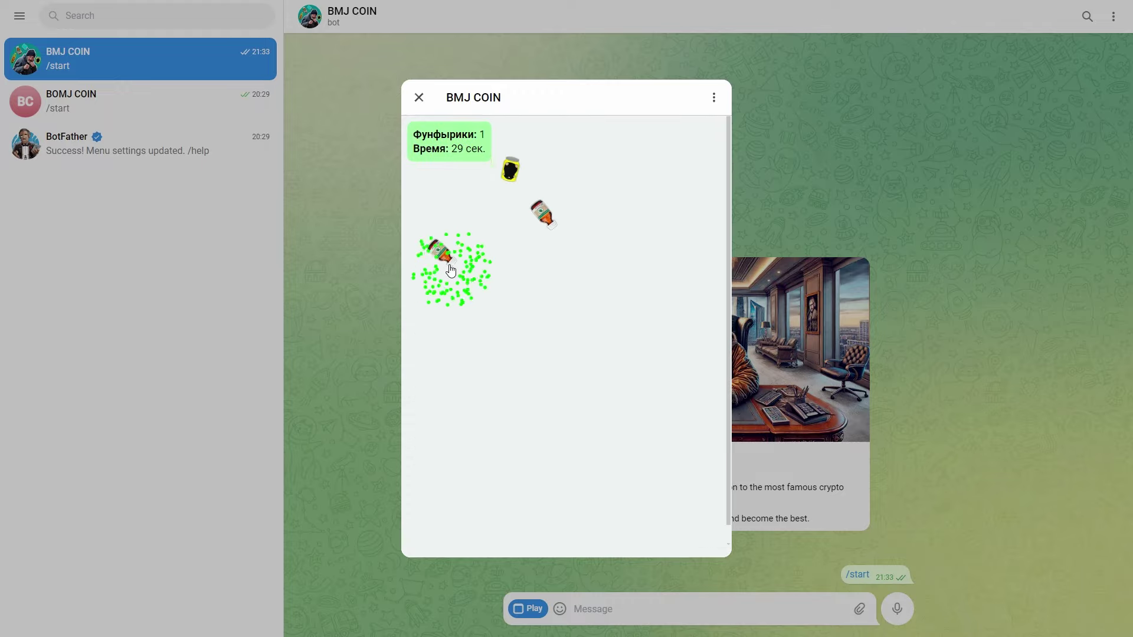
pyautogui.click(511, 239)
pyautogui.click(682, 201)
pyautogui.click(655, 266)
pyautogui.click(685, 361)
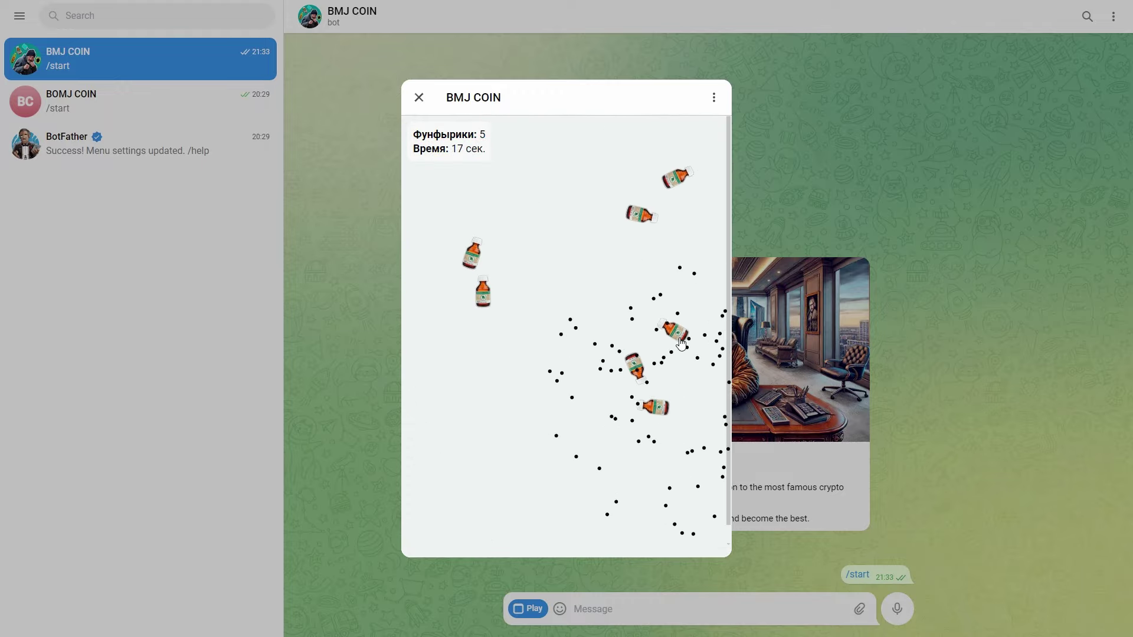
pyautogui.click(637, 292)
pyautogui.click(587, 240)
pyautogui.click(678, 270)
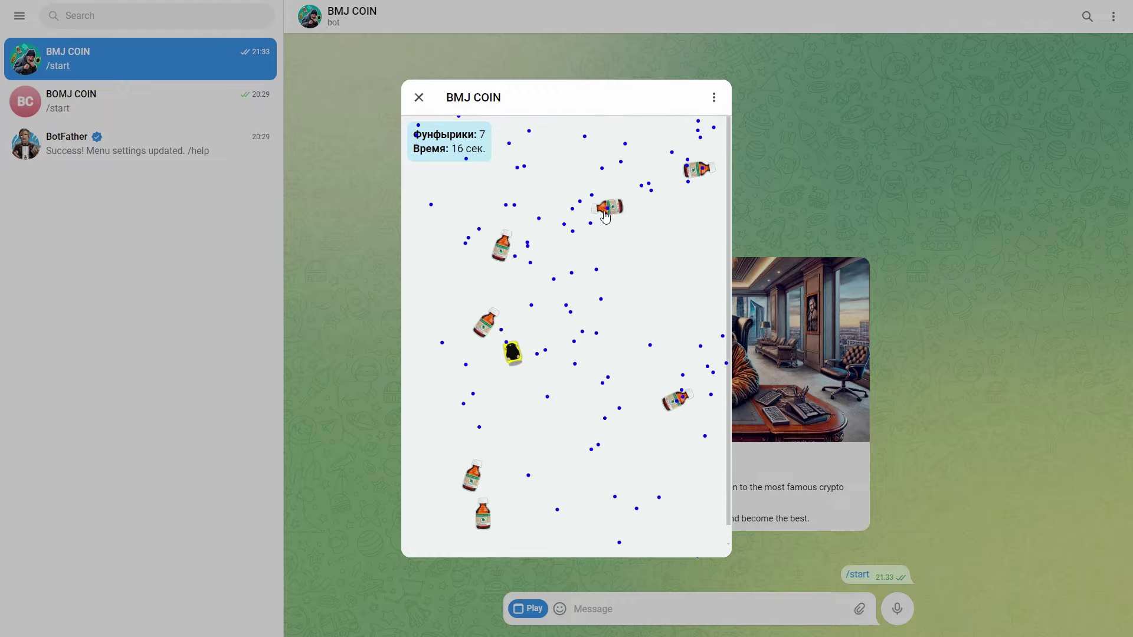
pyautogui.click(608, 206)
pyautogui.click(502, 245)
pyautogui.click(486, 323)
pyautogui.click(472, 475)
pyautogui.click(480, 513)
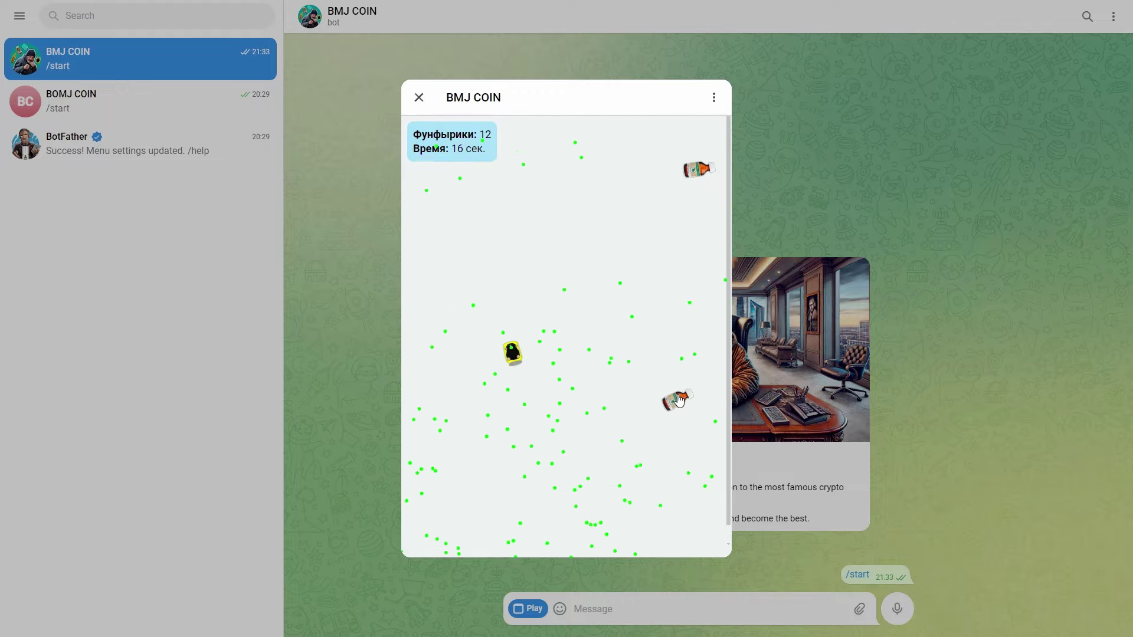
pyautogui.click(677, 400)
pyautogui.click(698, 170)
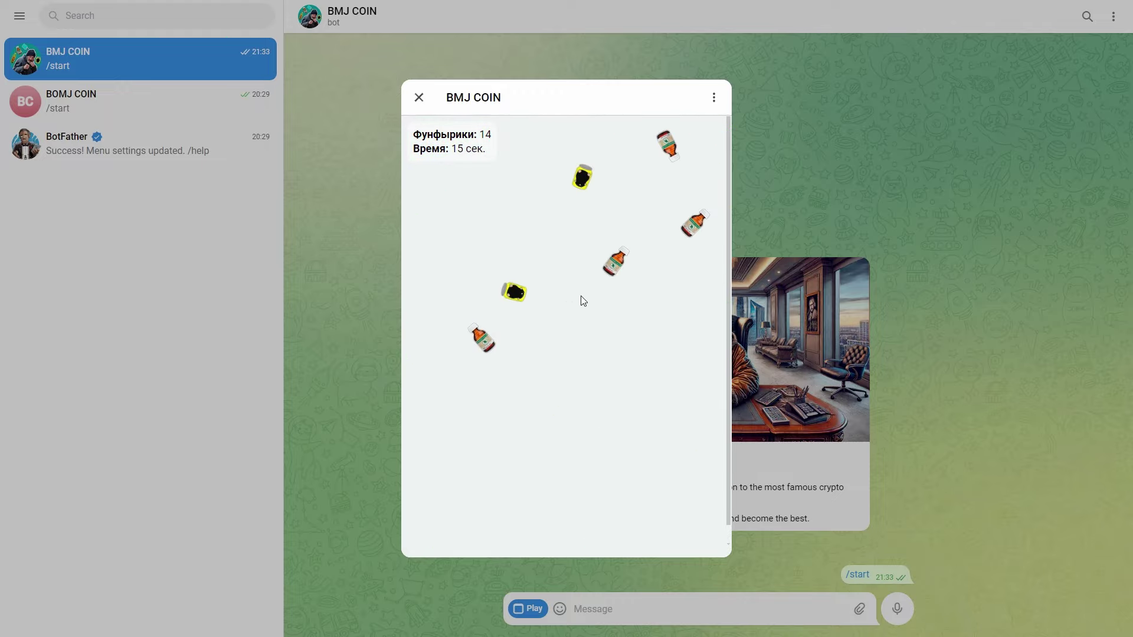